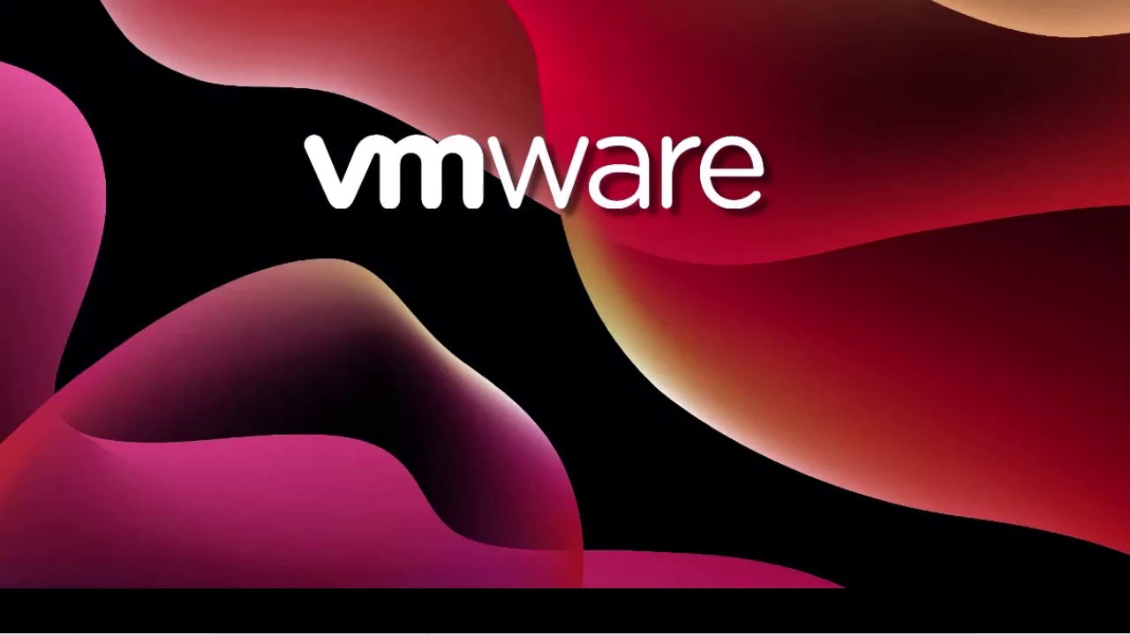
# Step: Open Control Panel from Search, search for 'power', and open Power Options
pyautogui.moveTo(423, 629)
pyautogui.click(221, 618)
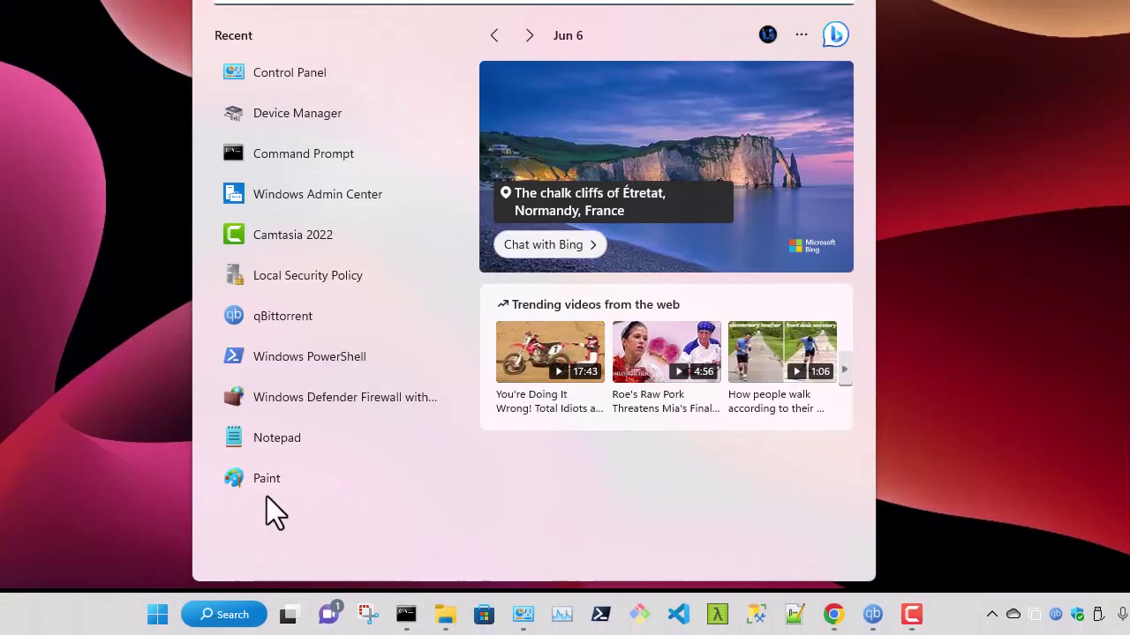
pyautogui.click(327, 79)
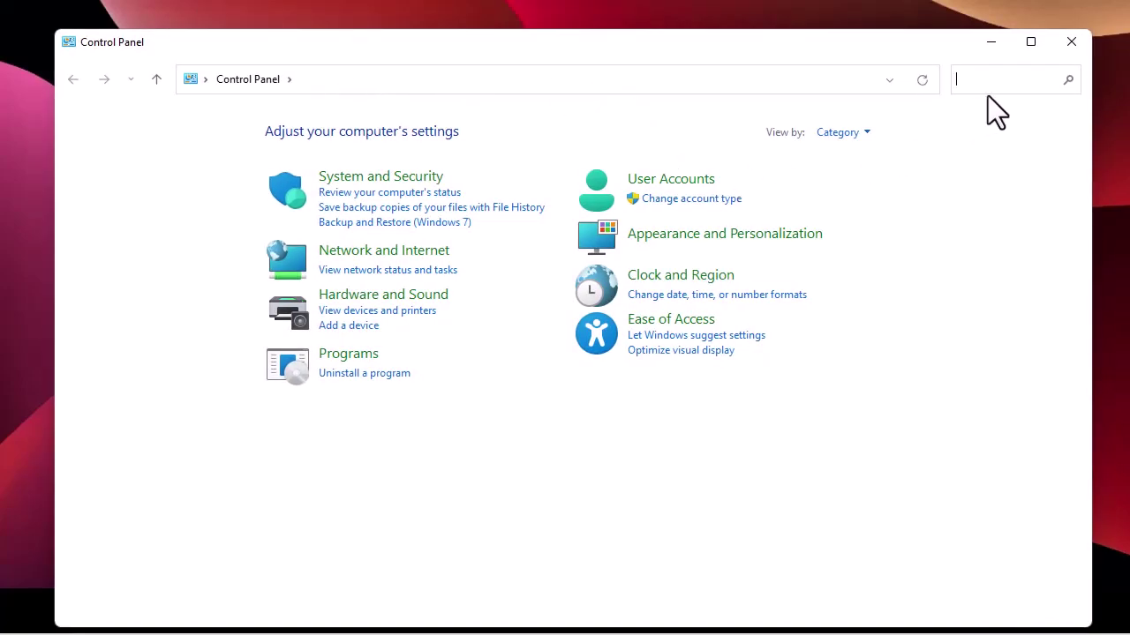
pyautogui.write('power')
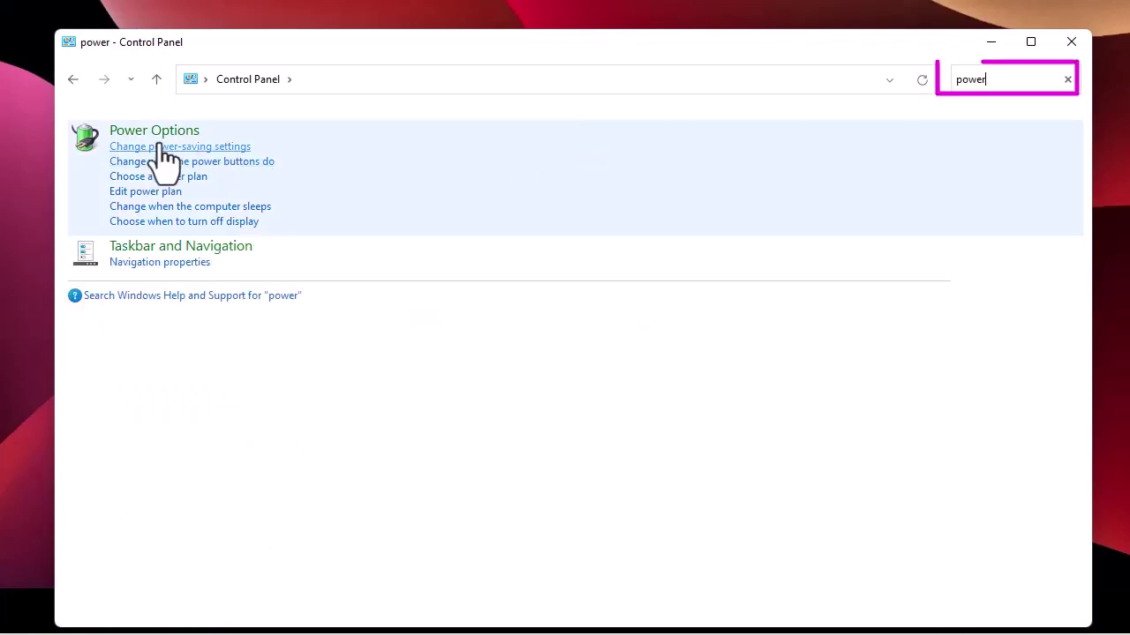
pyautogui.click(154, 132)
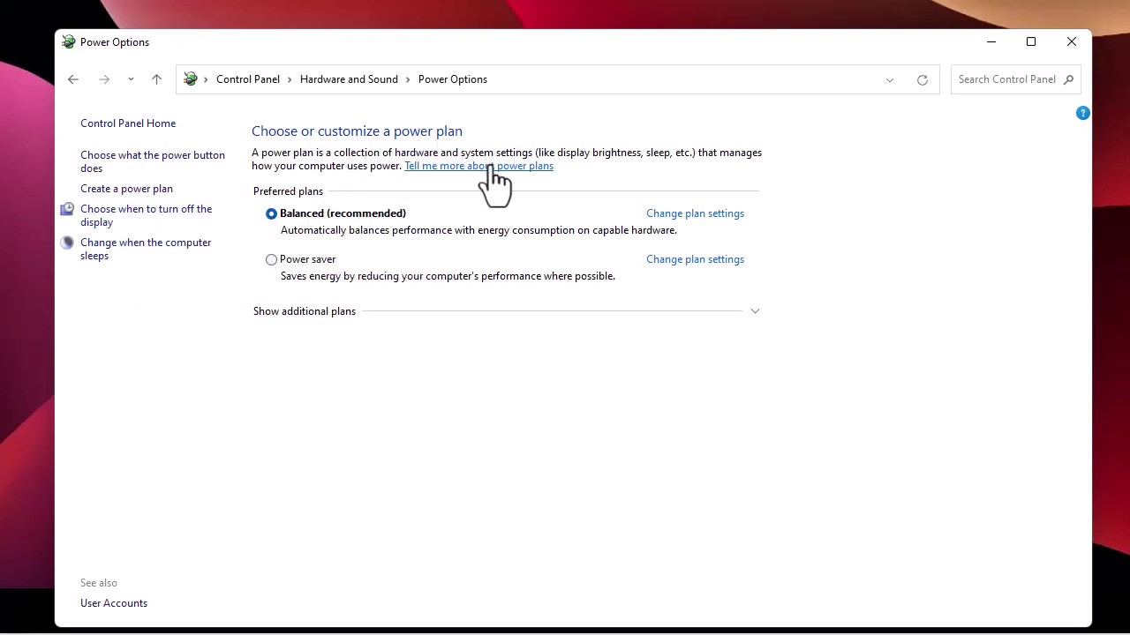
# Step: Open the Balanced plan's settings, showing display off at 10 minutes and sleep at 15 minutes
pyautogui.click(684, 214)
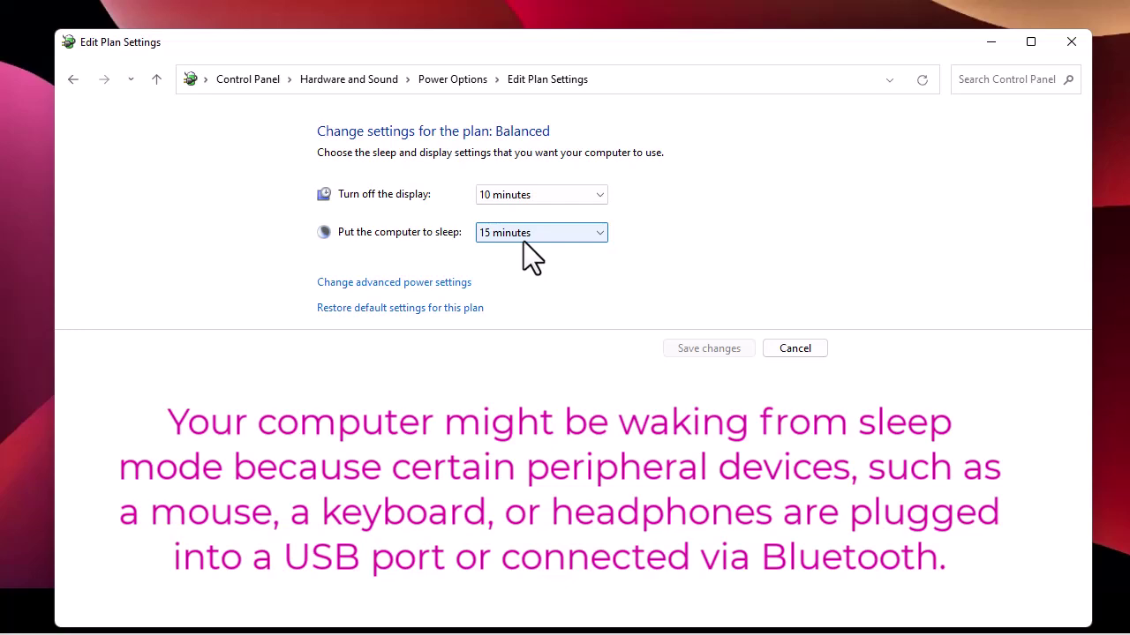
# Step: Close the plan settings and launch Command Prompt as administrator from a 'cmd' search
pyautogui.click(1073, 42)
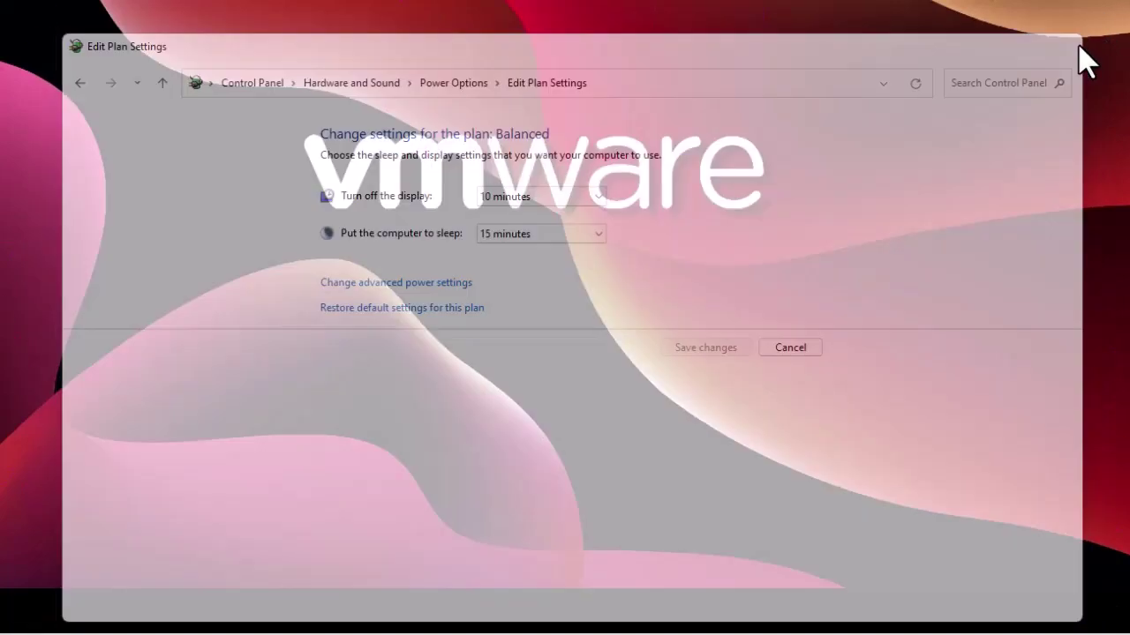
pyautogui.moveTo(547, 628)
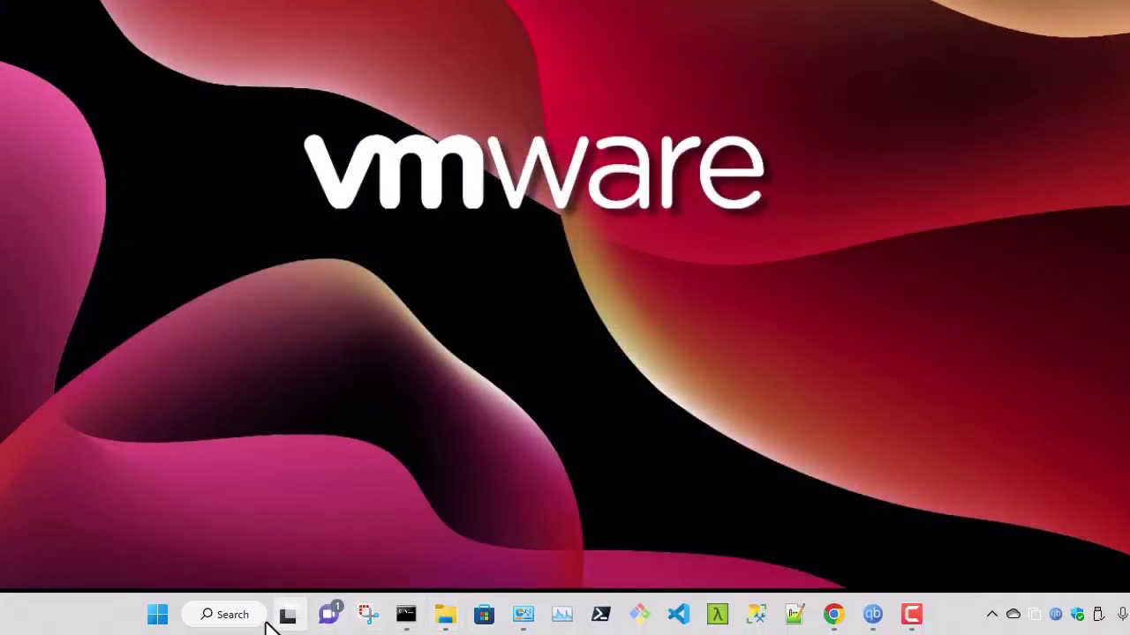
pyautogui.click(212, 615)
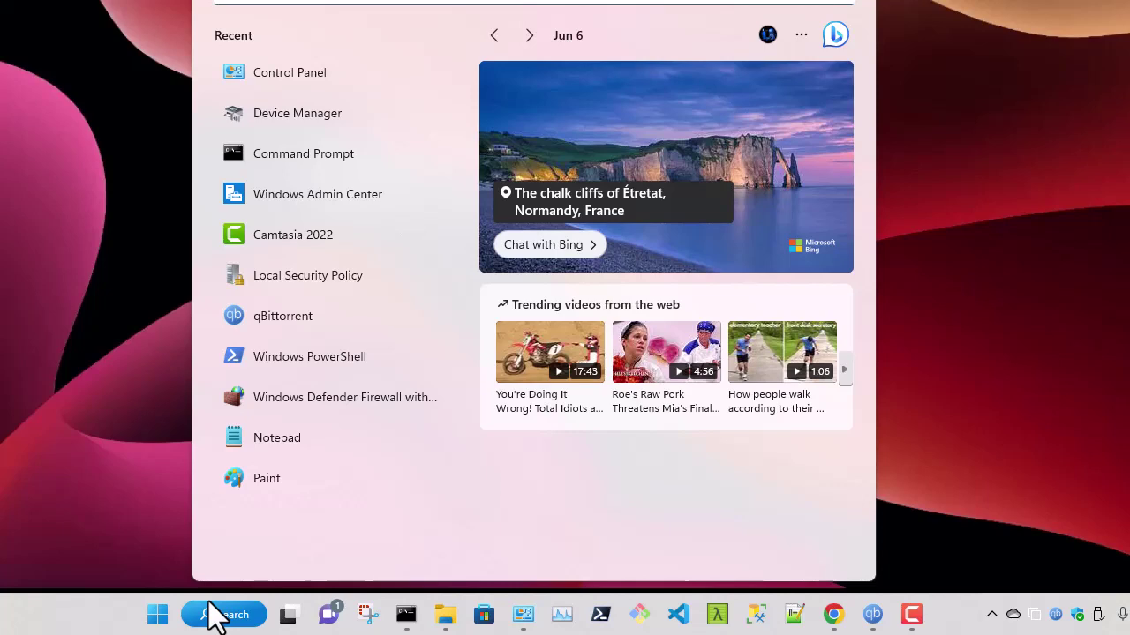
pyautogui.write('cmd')
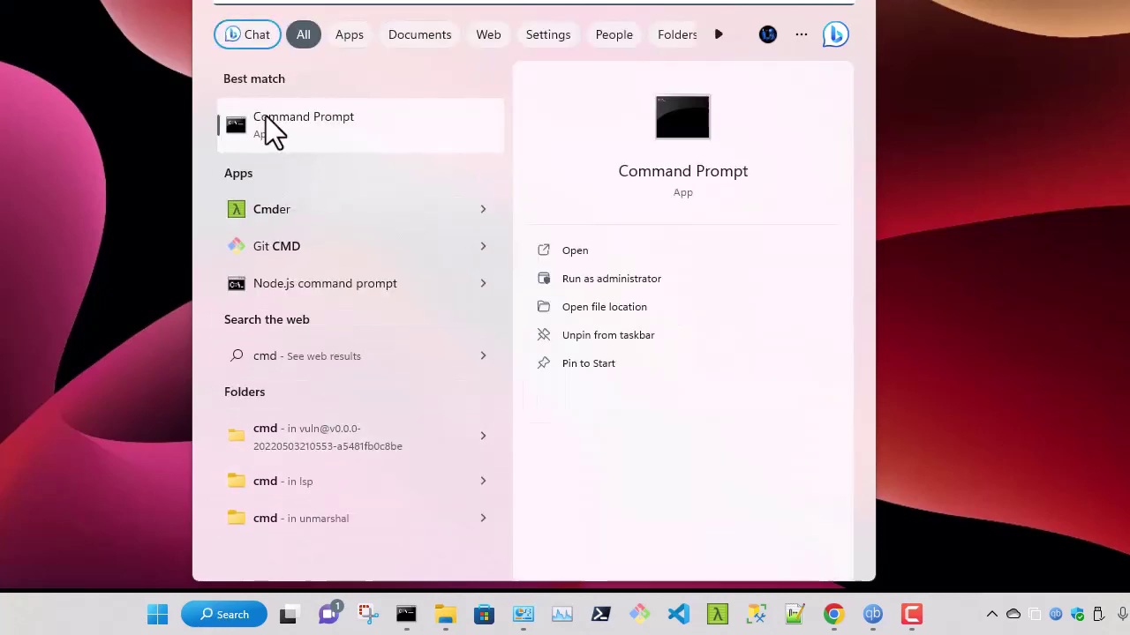
pyautogui.click(601, 279)
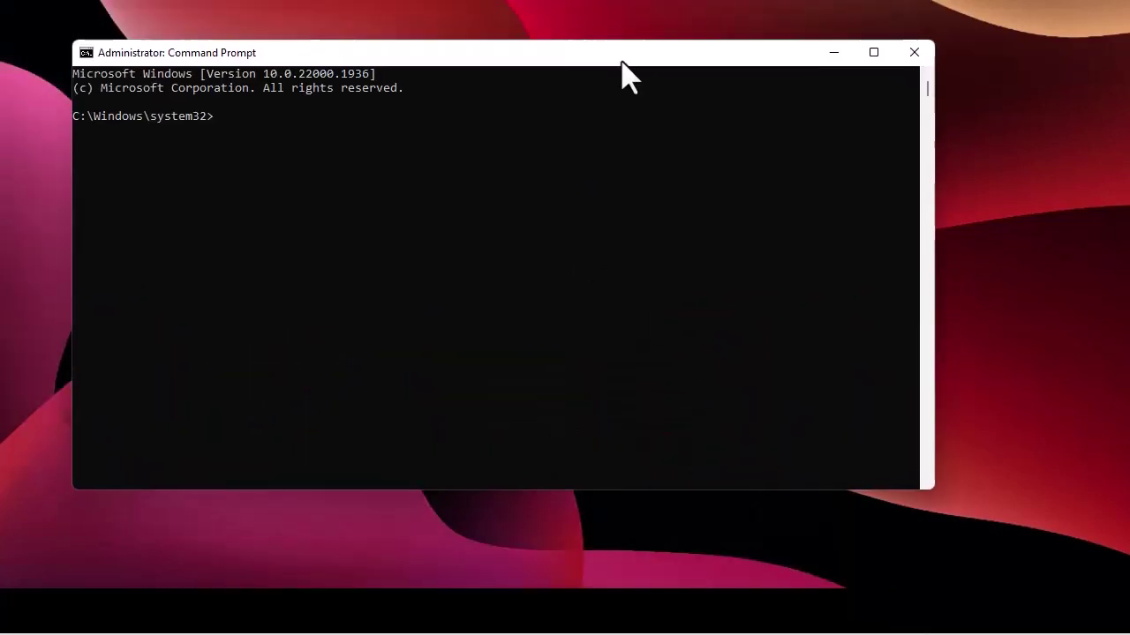
pyautogui.moveTo(622, 63); pyautogui.dragTo(635, 74)
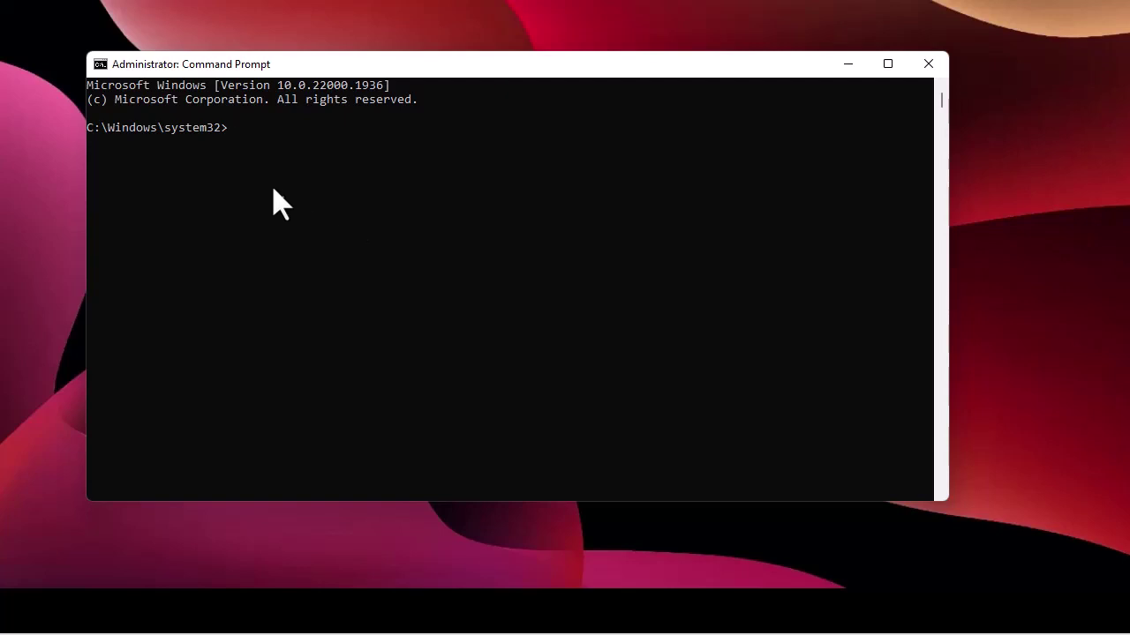
# Step: Run powercfg/lastwake to report the USB Root Hub that last woke the computer
pyautogui.write('powercfg/lastwake')
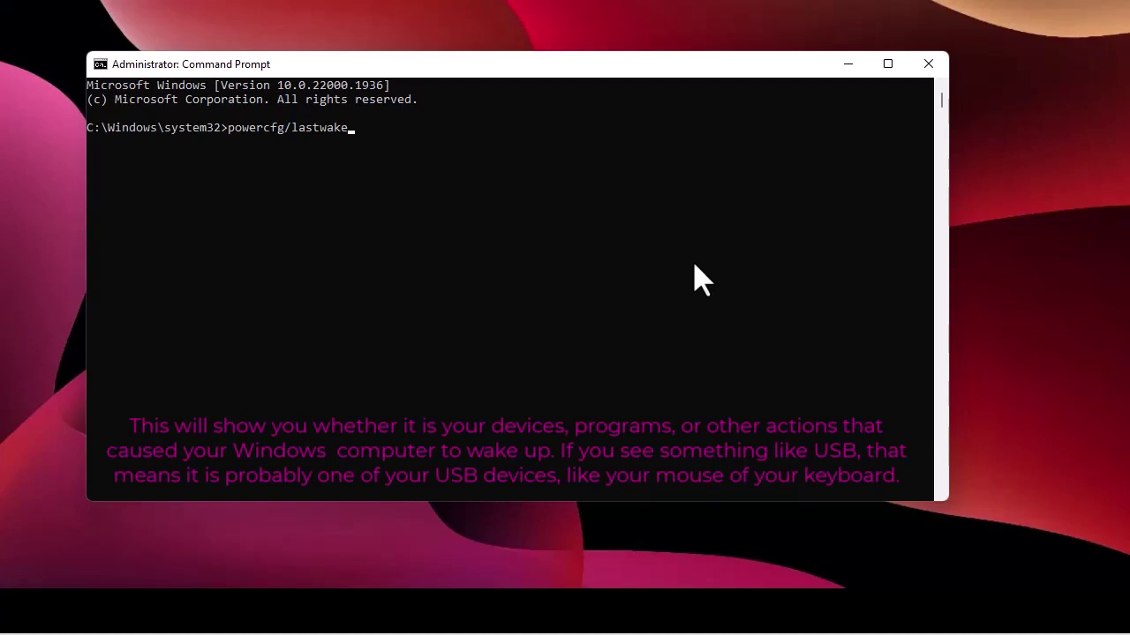
pyautogui.press('Return')
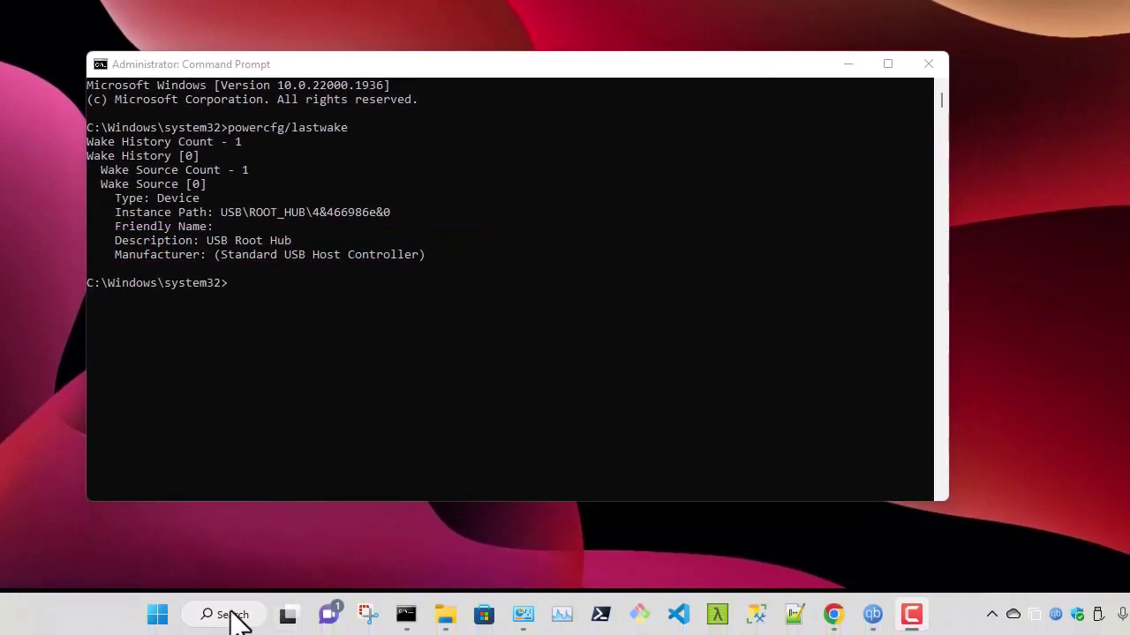
# Step: Open Device Manager from Search and position it over the Command Prompt wake report
pyautogui.click(220, 609)
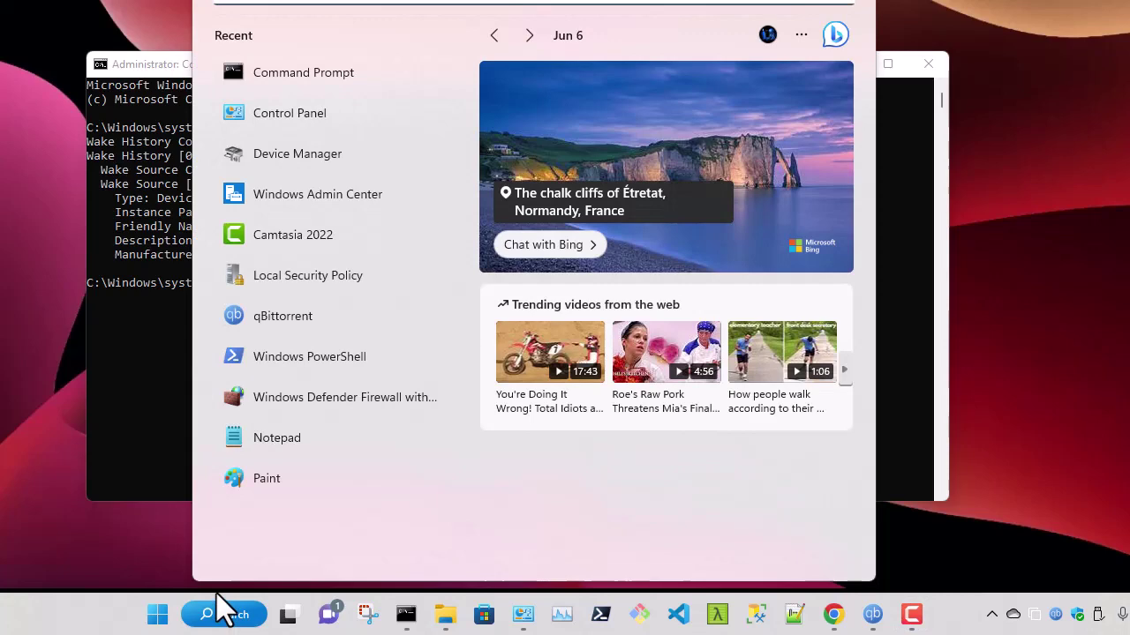
pyautogui.click(334, 152)
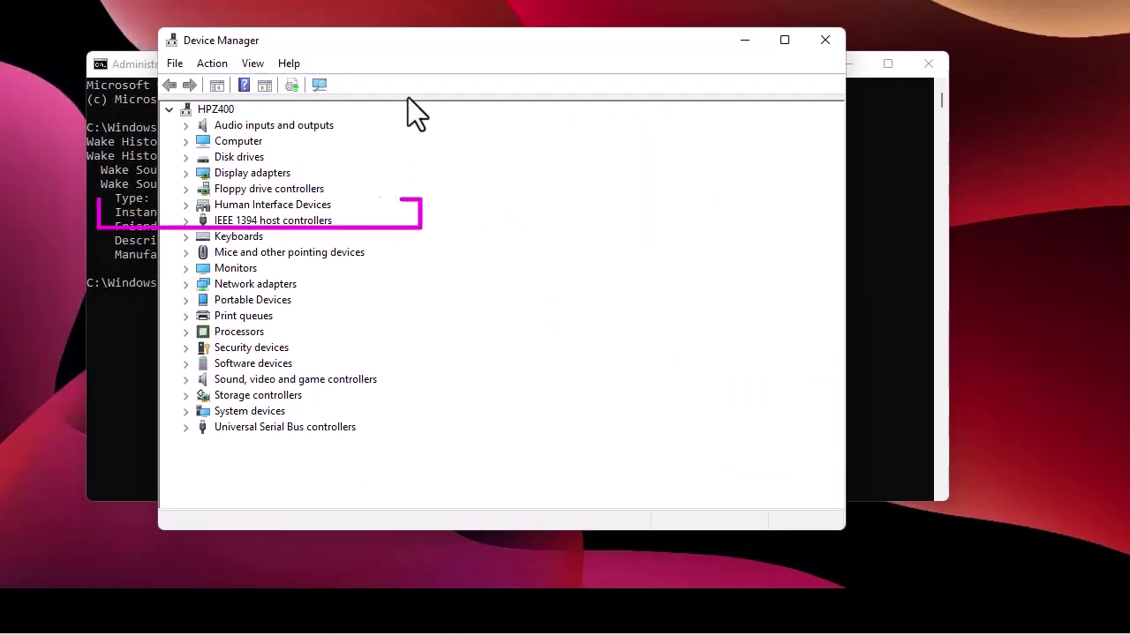
pyautogui.moveTo(420, 42); pyautogui.dragTo(364, 300)
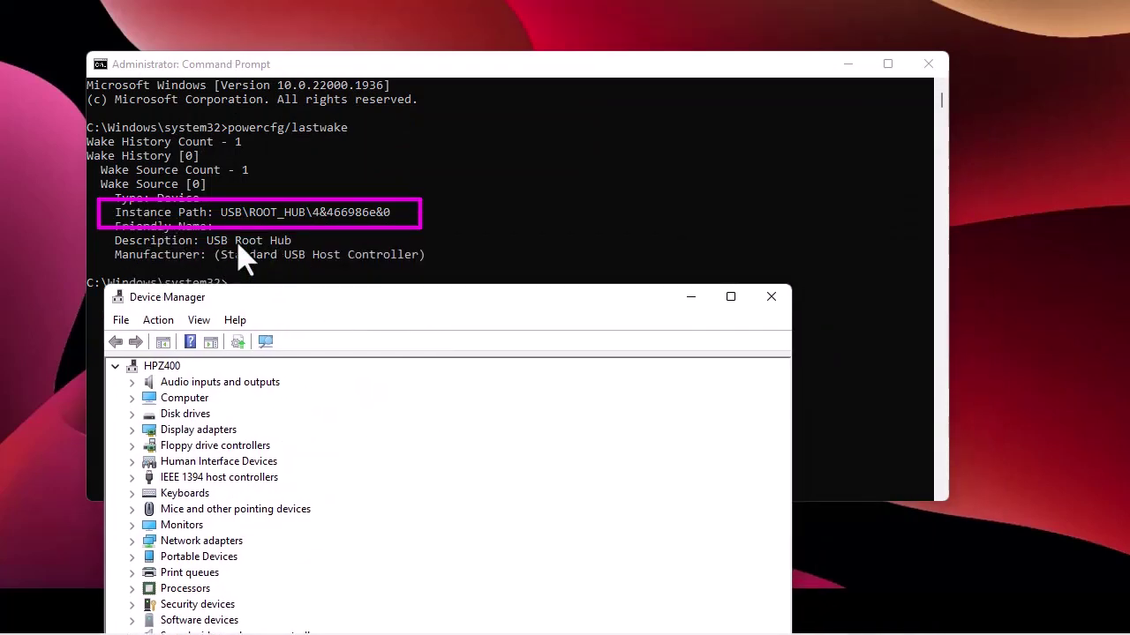
pyautogui.moveTo(307, 305); pyautogui.dragTo(387, 47)
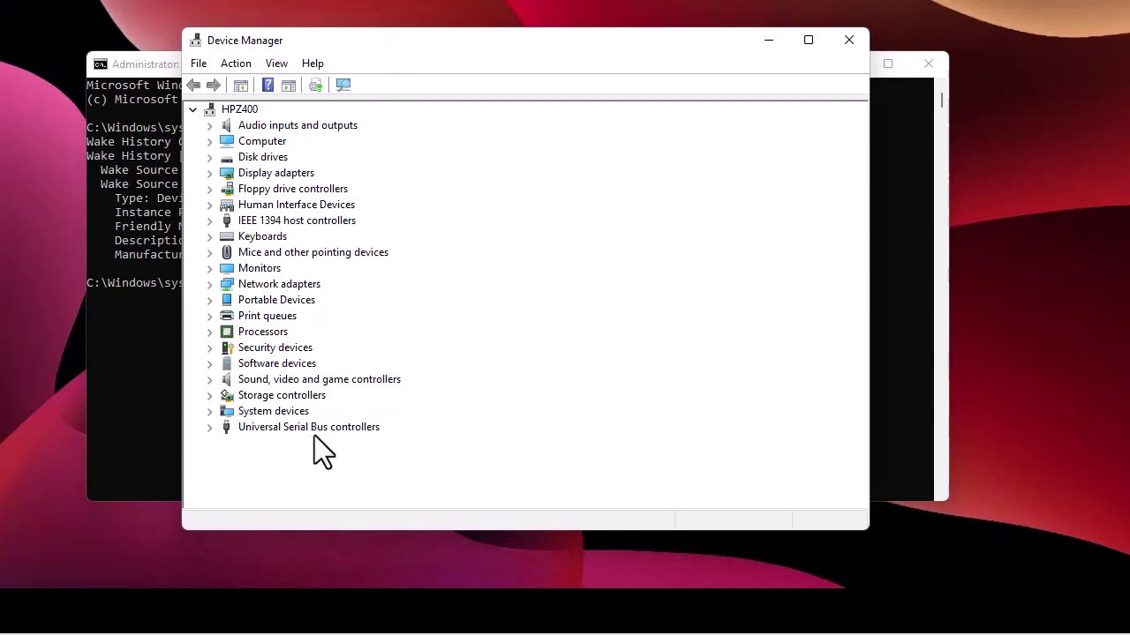
# Step: Expand Universal Serial Bus controllers, showing Intel ICH10 host controllers and eight USB Root Hubs
pyautogui.click(216, 427)
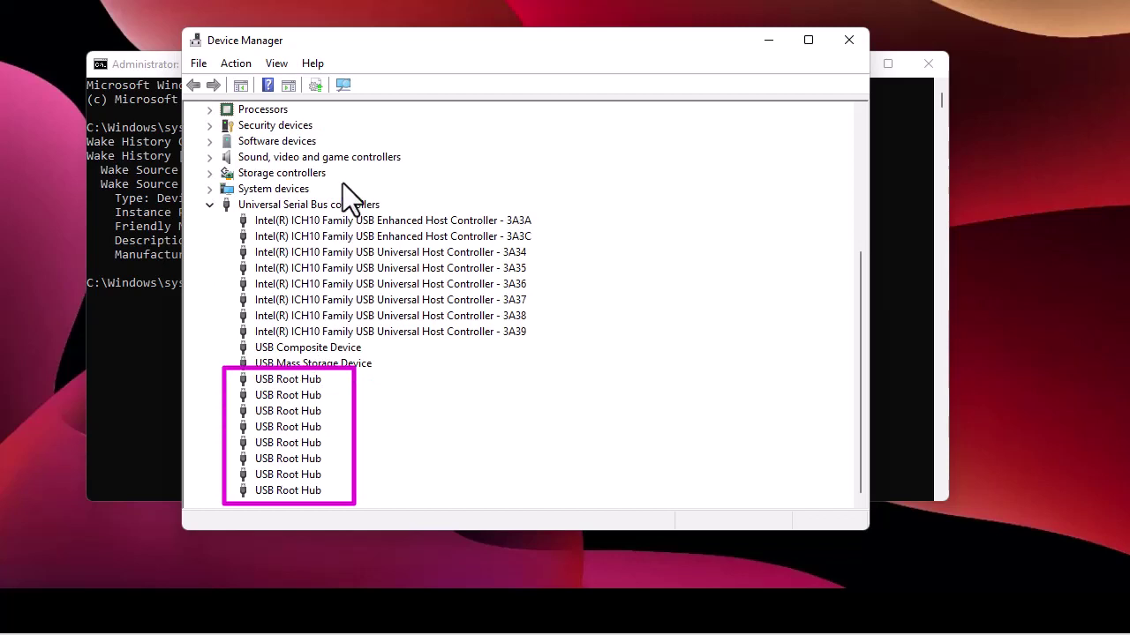
pyautogui.moveTo(410, 53)
pyautogui.mouseDown()
pyautogui.moveTo(401, 159)
pyautogui.moveTo(345, 316)
pyautogui.mouseUp()
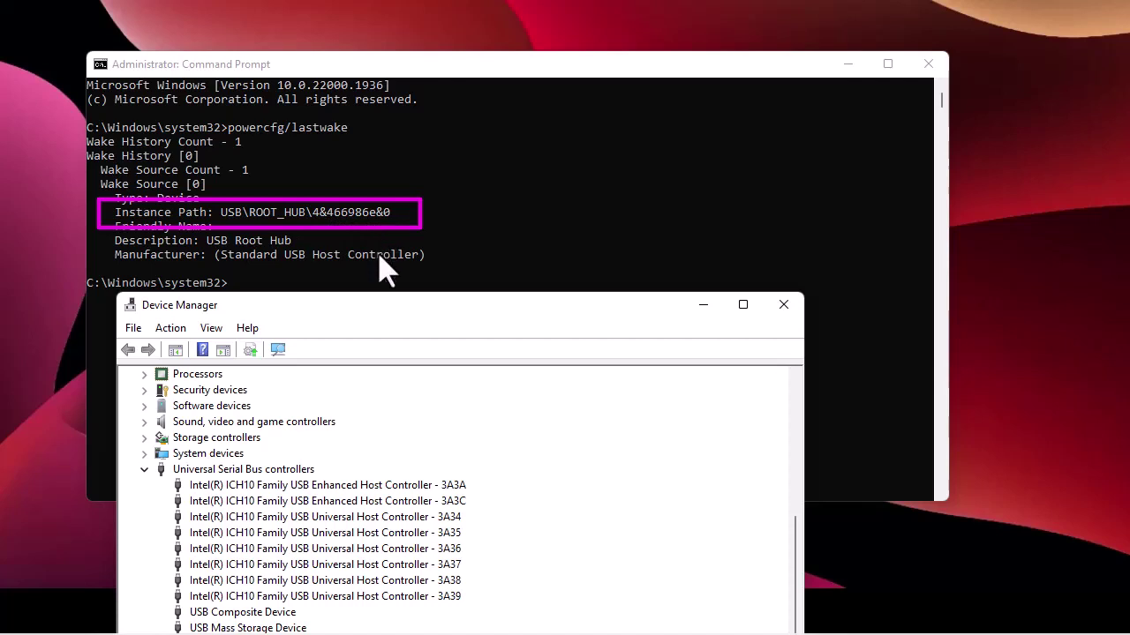
pyautogui.moveTo(359, 308); pyautogui.dragTo(393, 53)
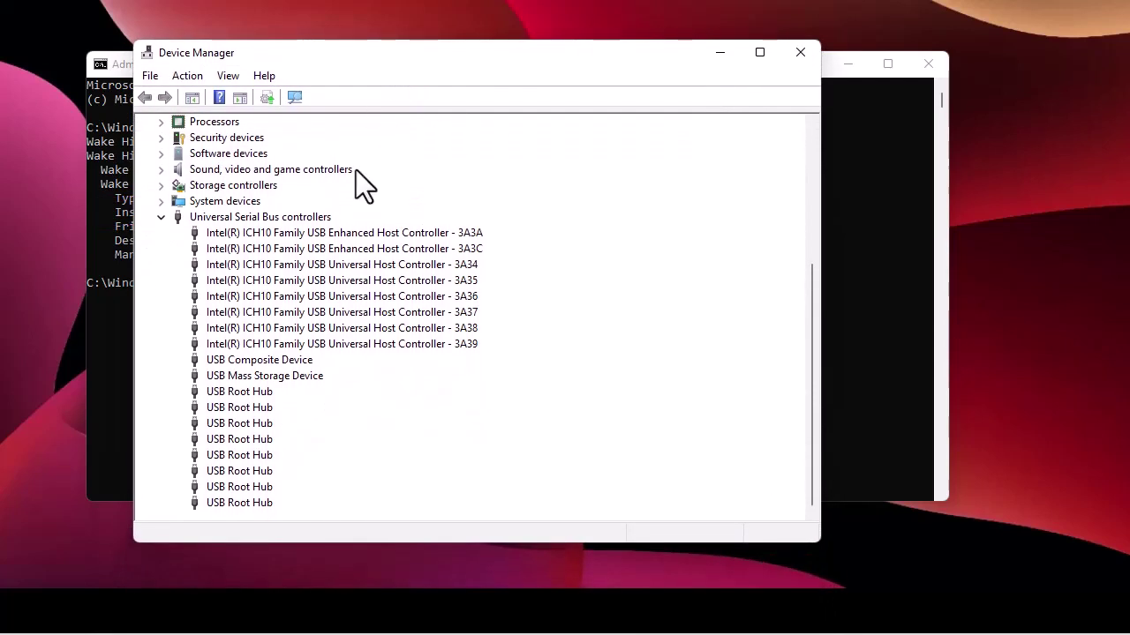
# Step: Show the first USB Root Hub's Device instance path on its Details tab
pyautogui.rightClick(256, 394)
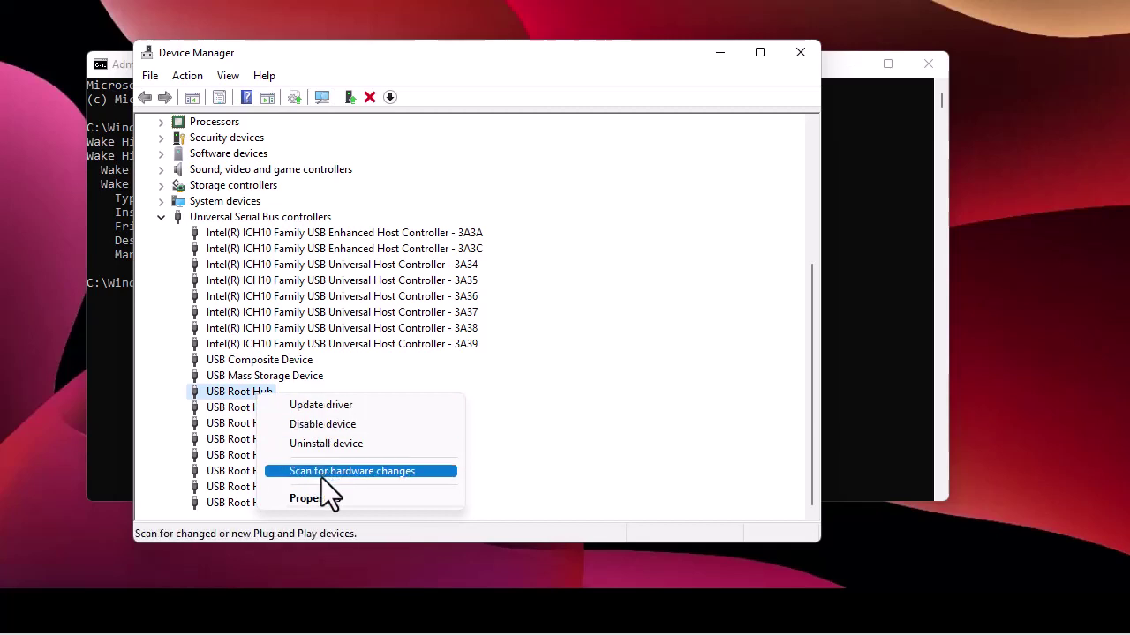
pyautogui.click(321, 501)
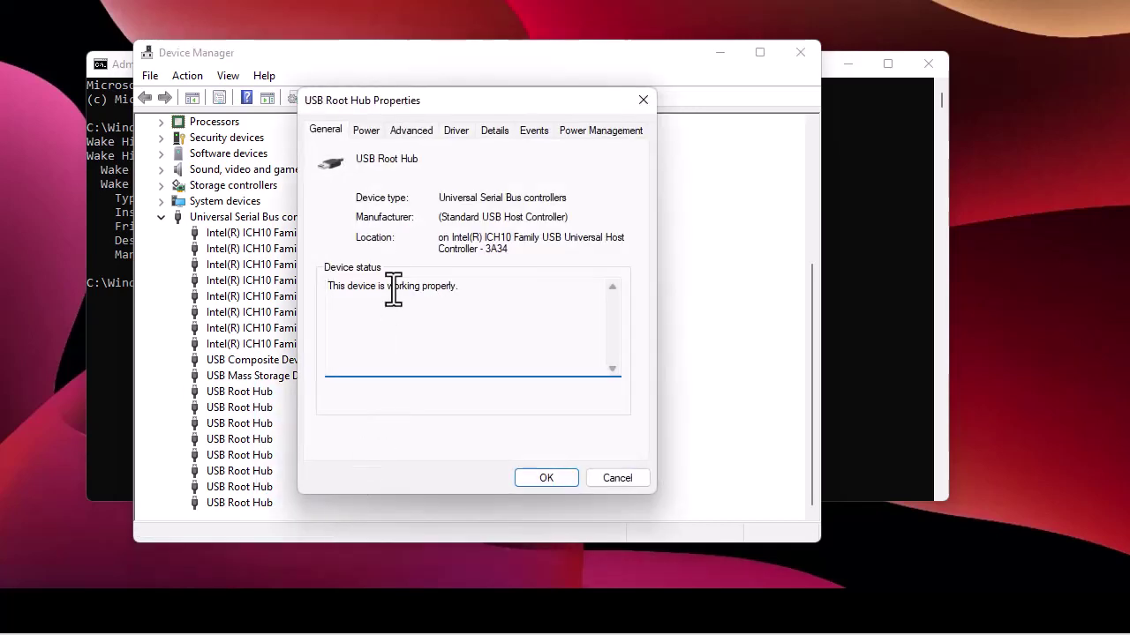
pyautogui.click(496, 130)
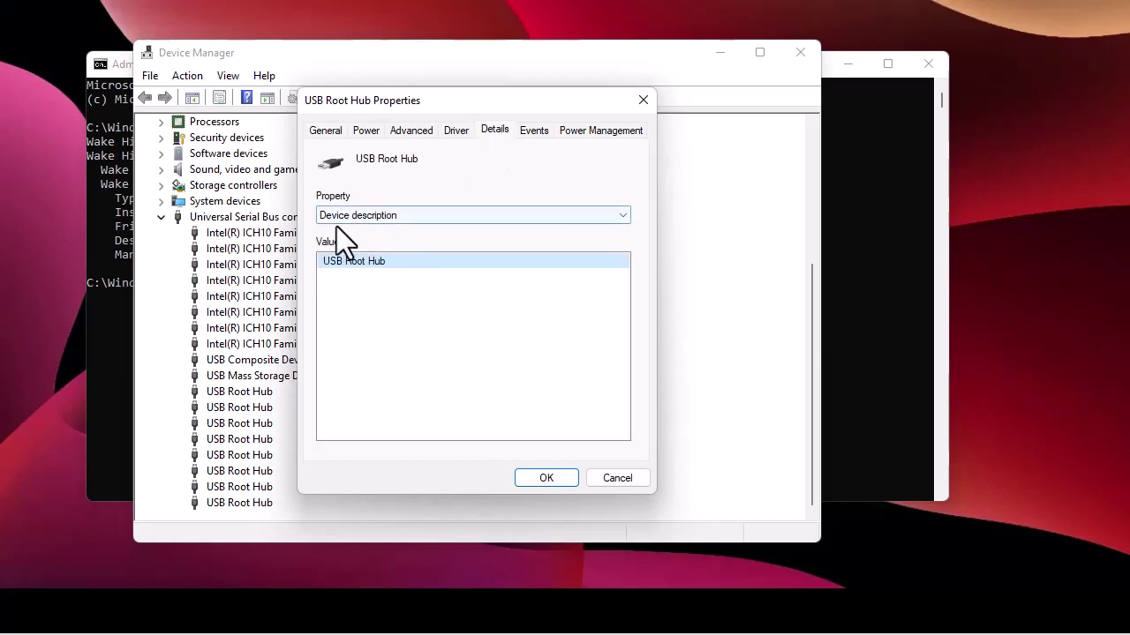
pyautogui.click(618, 211)
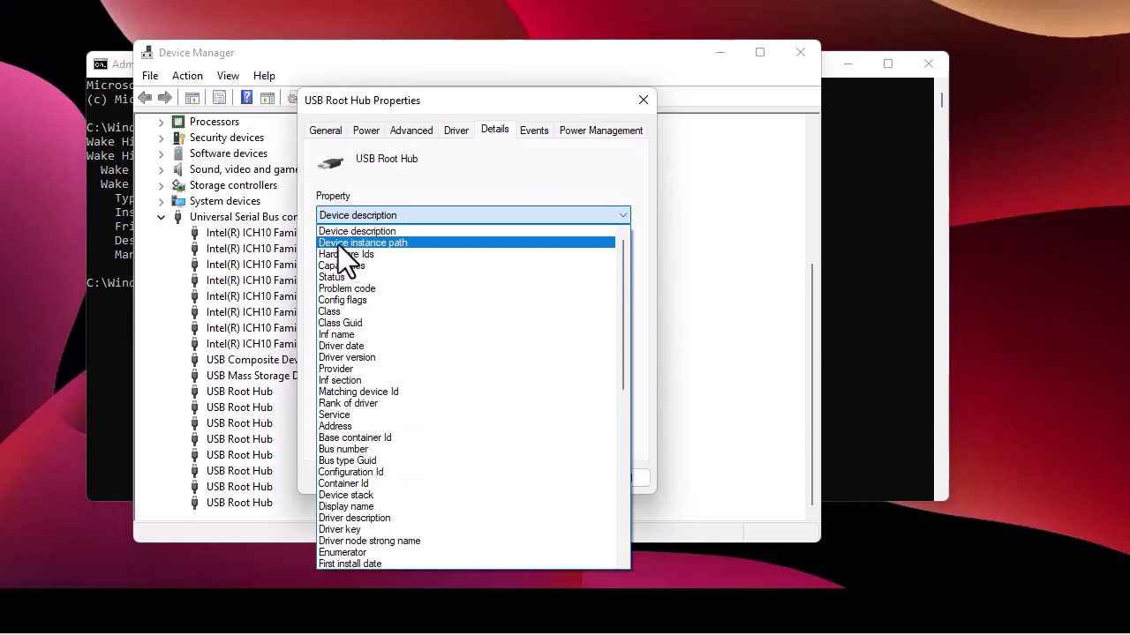
pyautogui.click(385, 243)
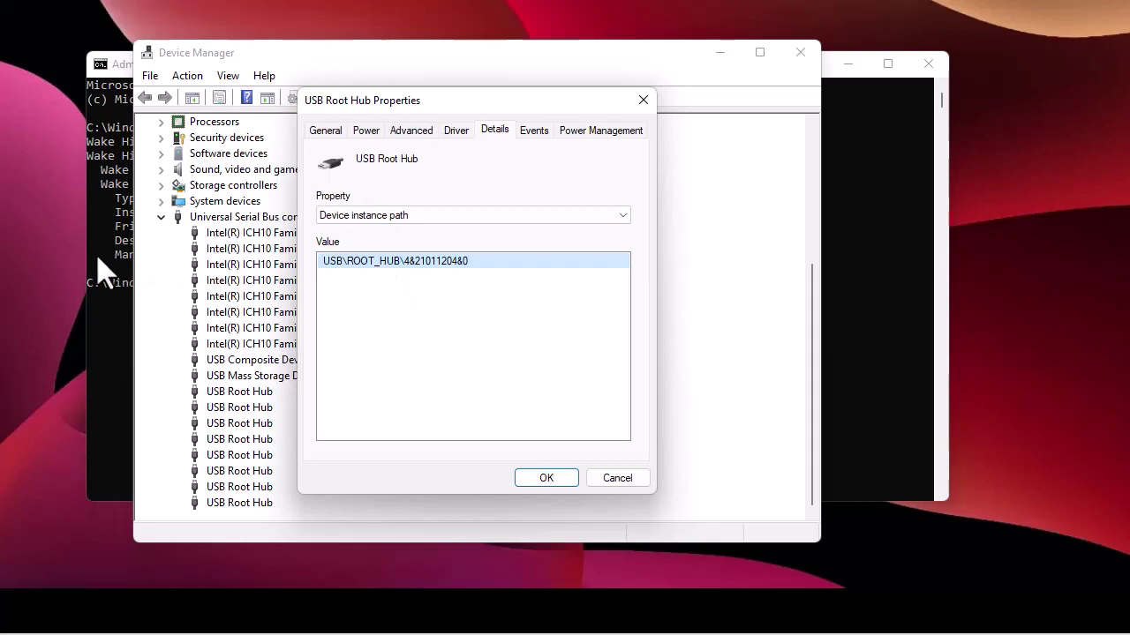
# Step: Compare it with the wake report's ID 4&466986e&0 and find no match
pyautogui.click(118, 282)
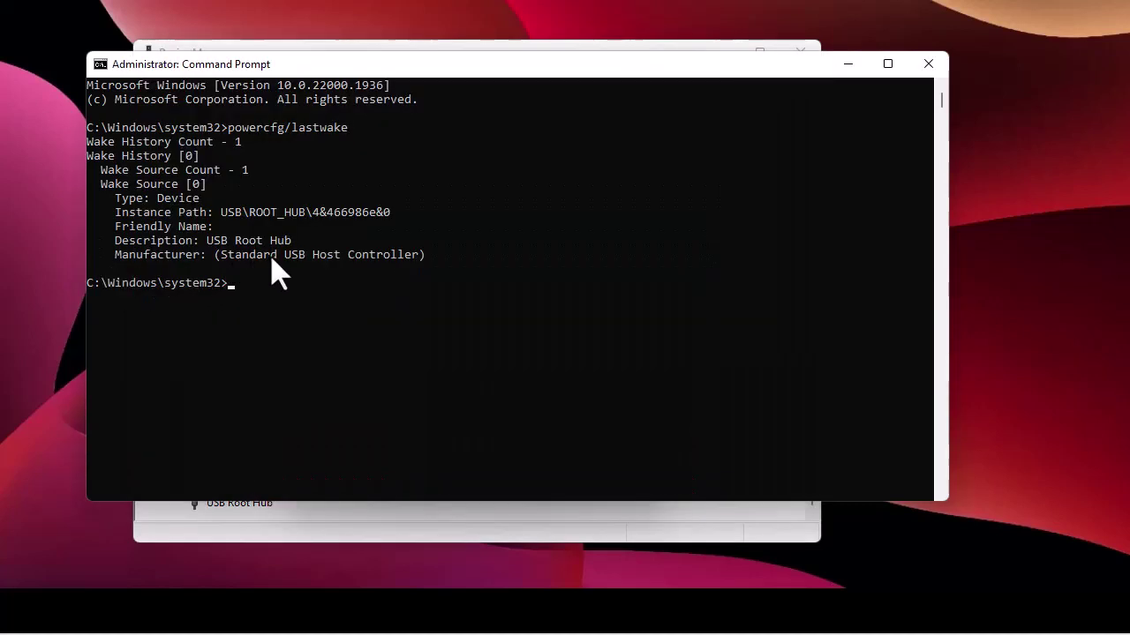
pyautogui.moveTo(314, 215); pyautogui.dragTo(389, 220)
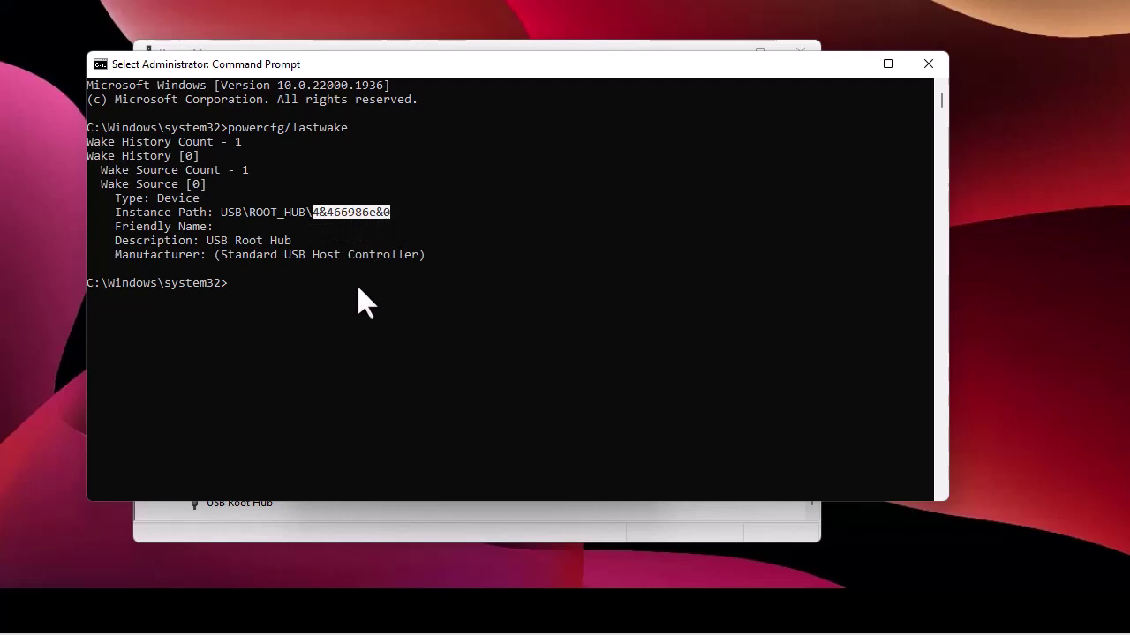
pyautogui.click(281, 521)
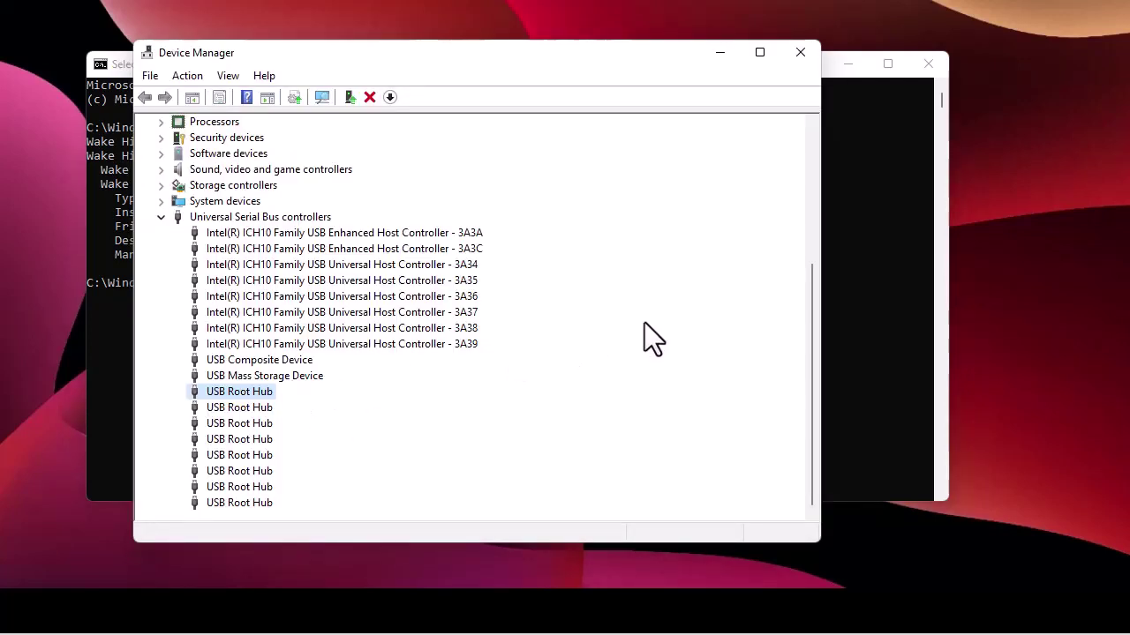
pyautogui.rightClick(254, 391)
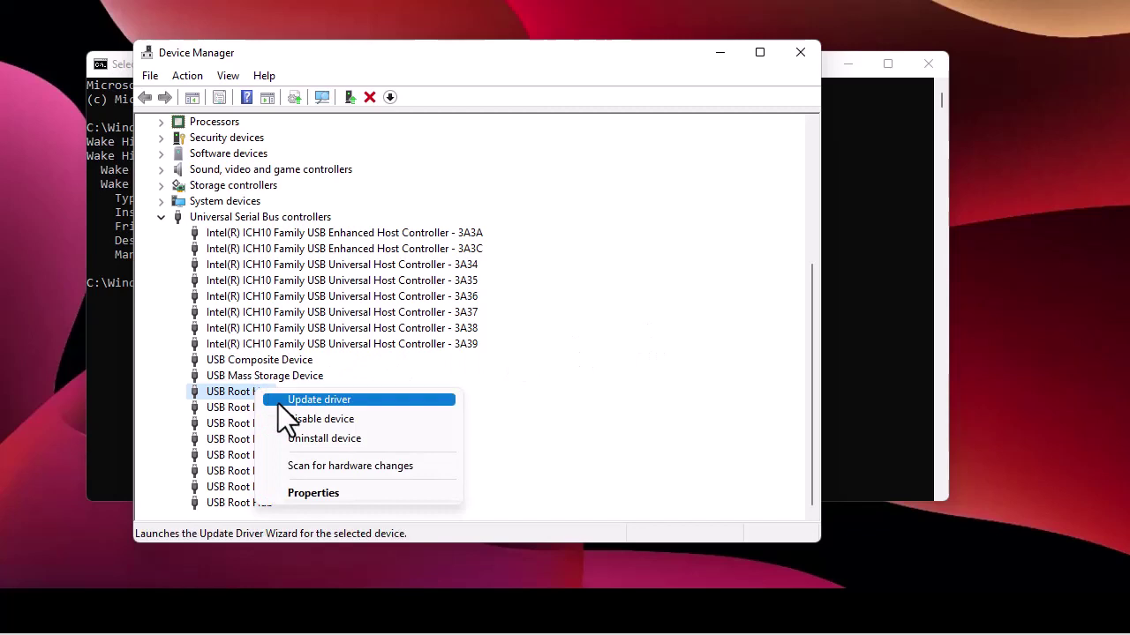
pyautogui.click(295, 493)
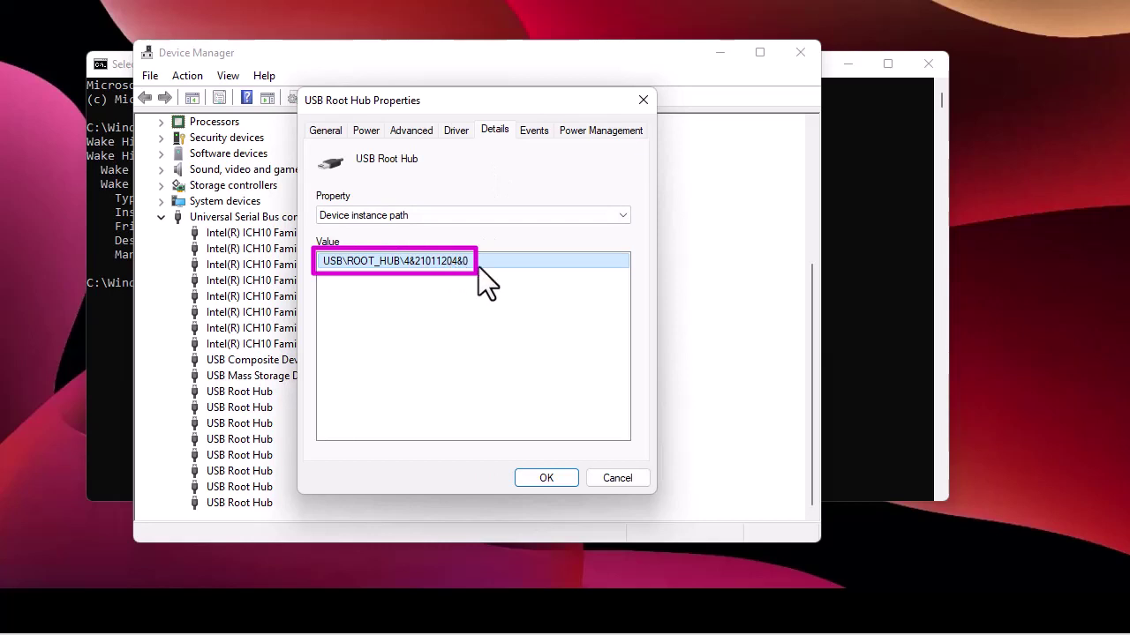
pyautogui.click(121, 270)
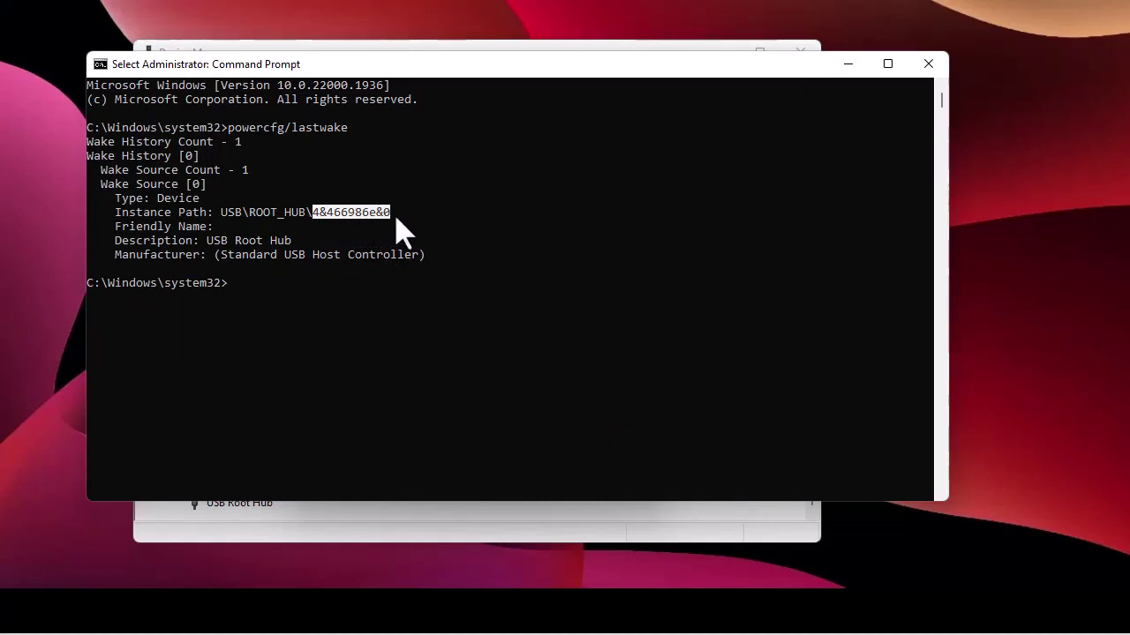
# Step: Show the second USB Root Hub's instance path, 4&39048D56&0, and compare it with the wake report
pyautogui.click(324, 521)
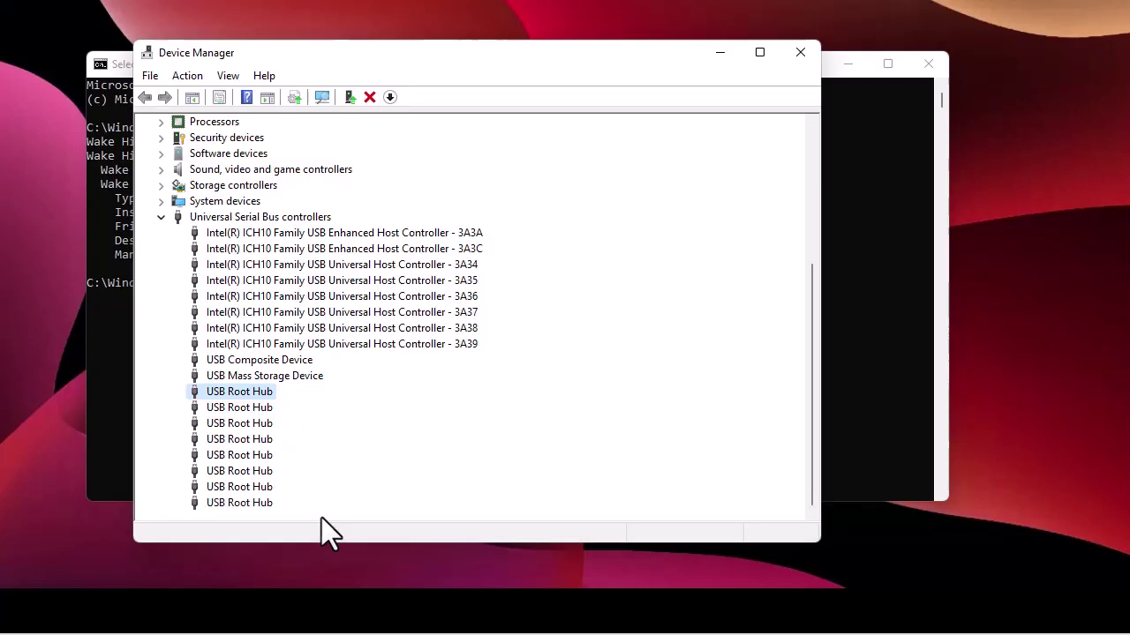
pyautogui.rightClick(257, 411)
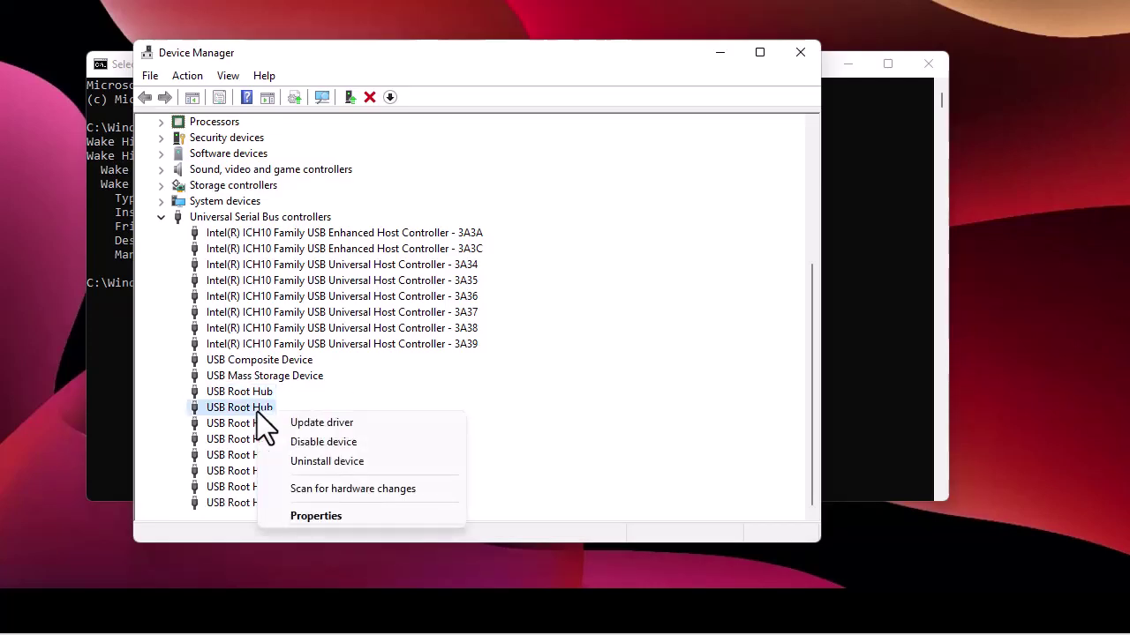
pyautogui.click(321, 518)
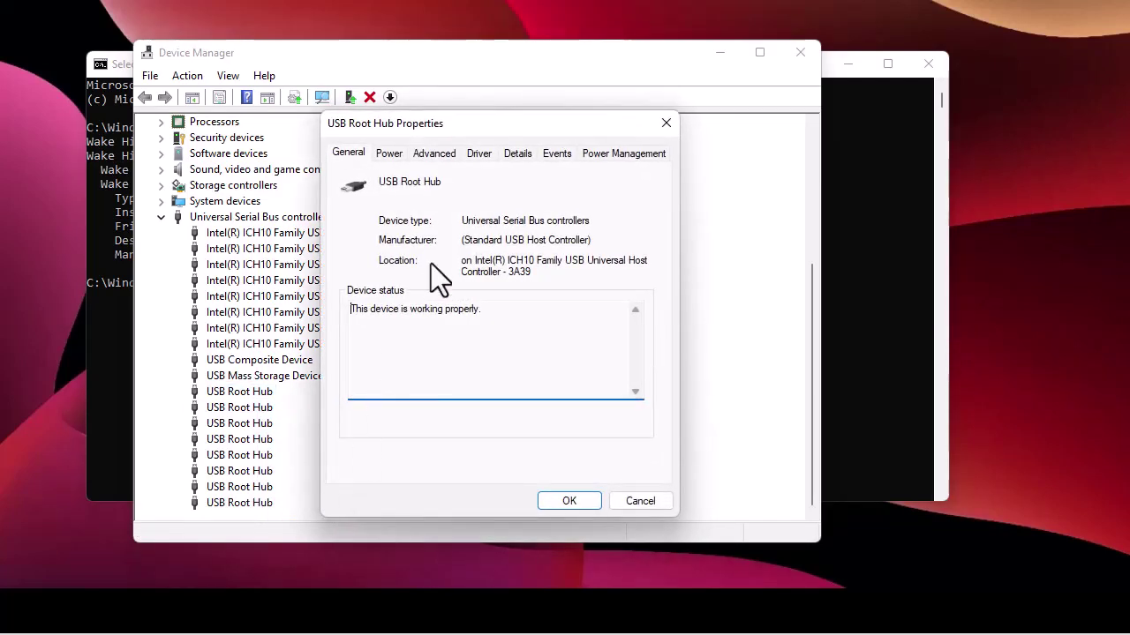
pyautogui.click(523, 157)
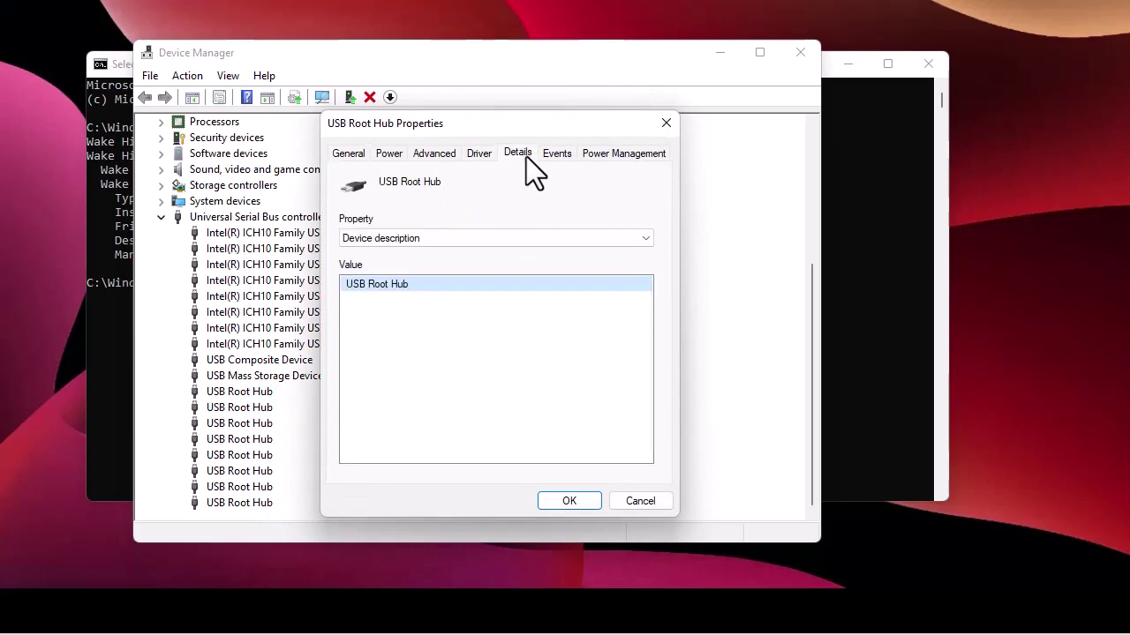
pyautogui.click(464, 241)
pyautogui.click(418, 264)
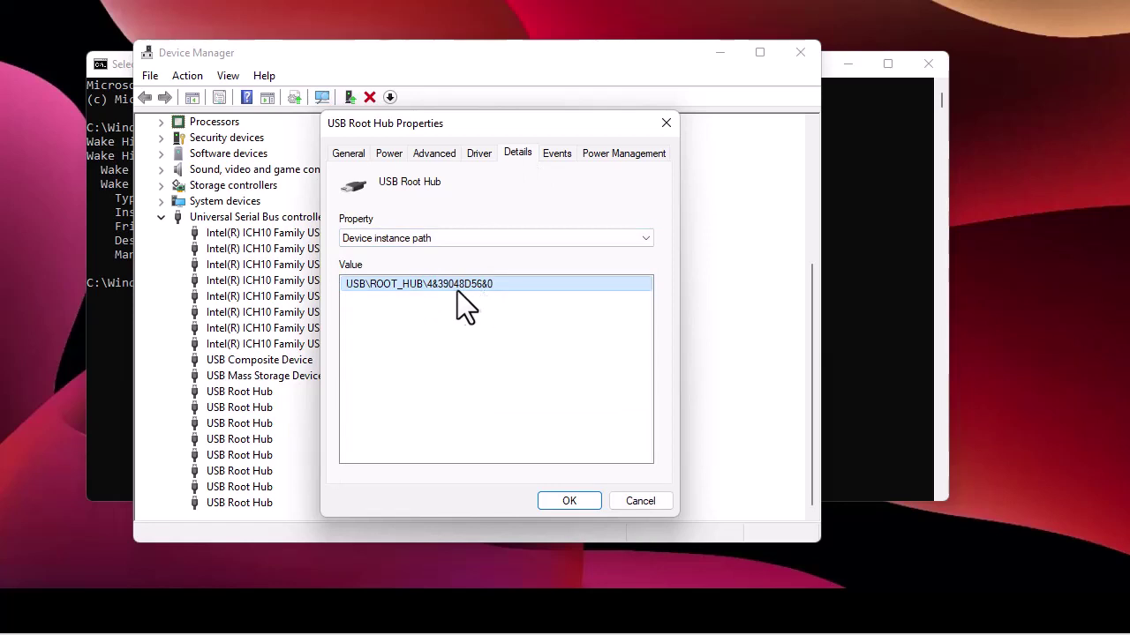
pyautogui.click(97, 323)
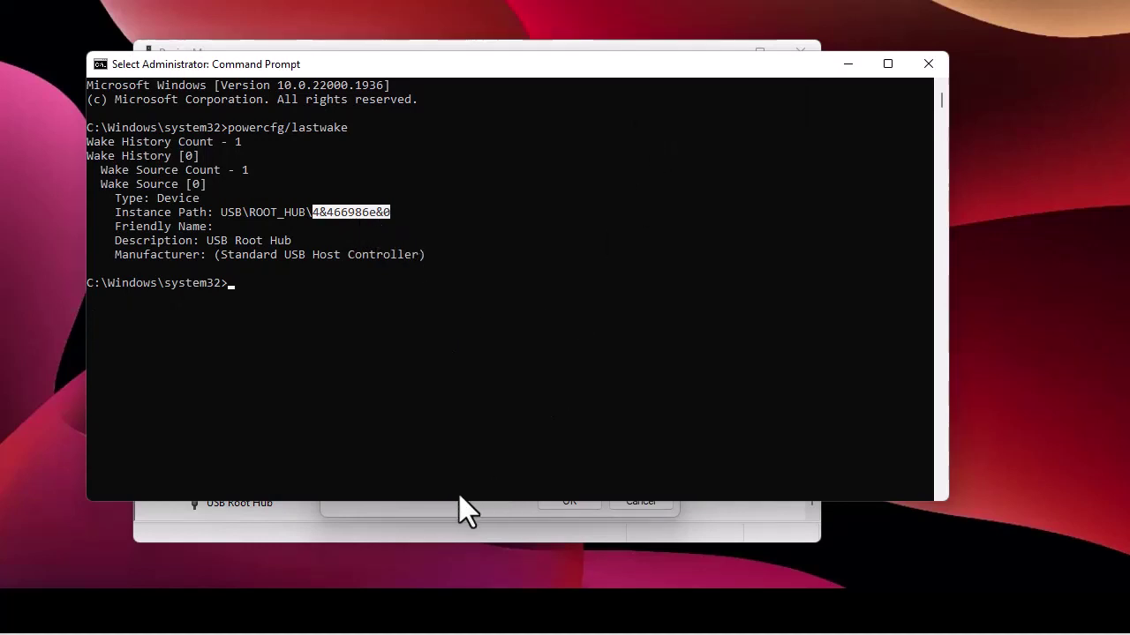
pyautogui.click(449, 514)
# Step: Cancel the second hub's properties, then show the third hub's instance path 4&466986E&0 against the report
pyautogui.click(651, 502)
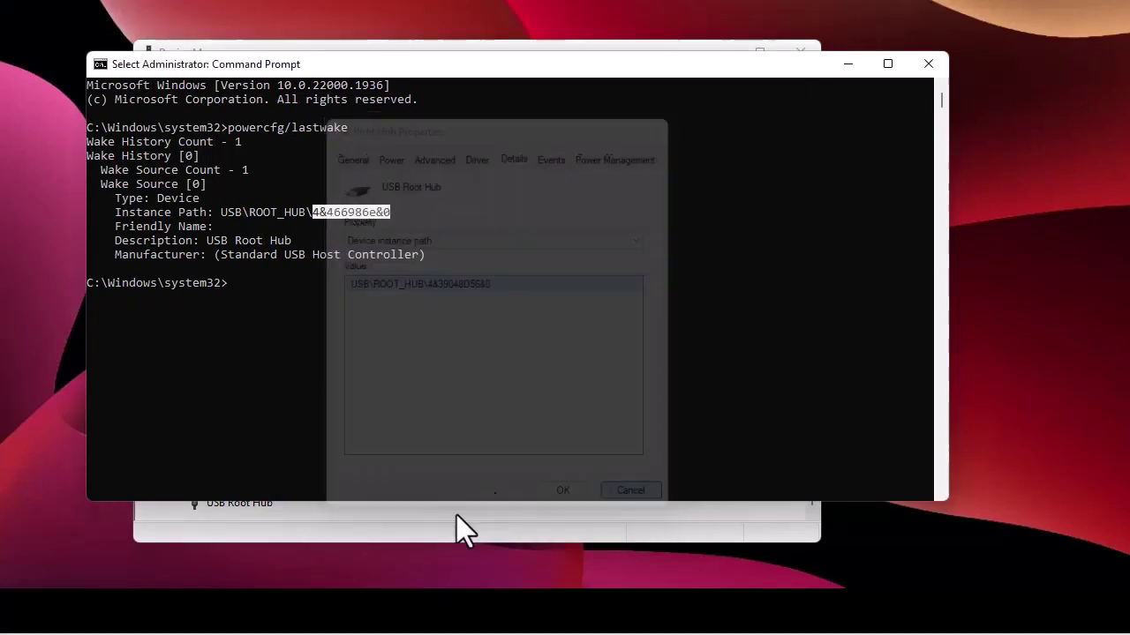
pyautogui.click(369, 520)
pyautogui.rightClick(254, 426)
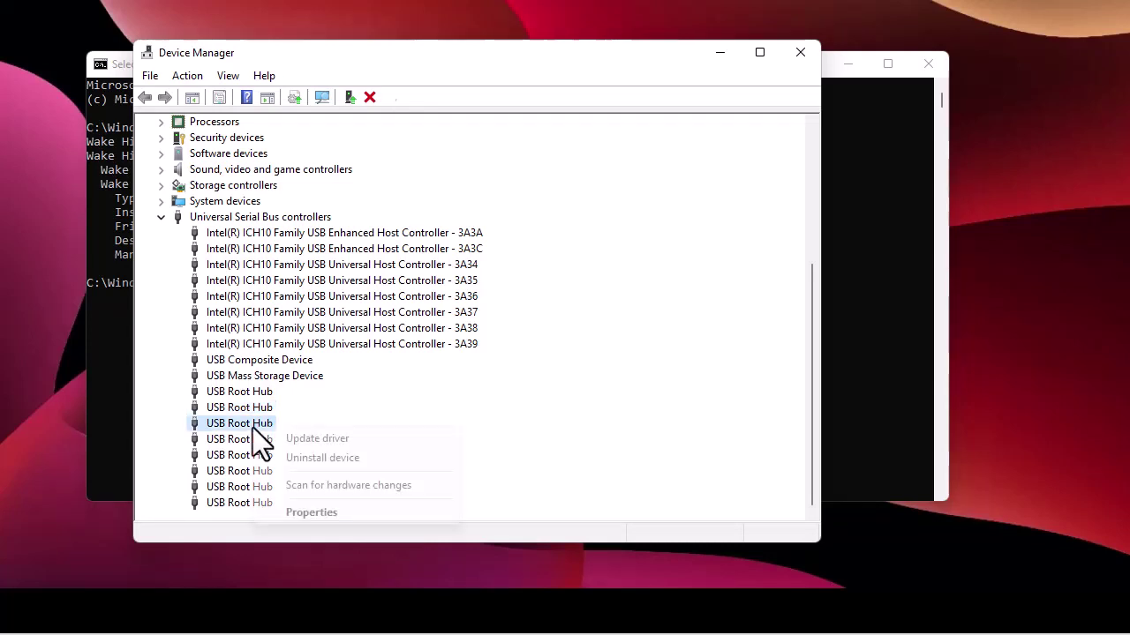
pyautogui.click(328, 512)
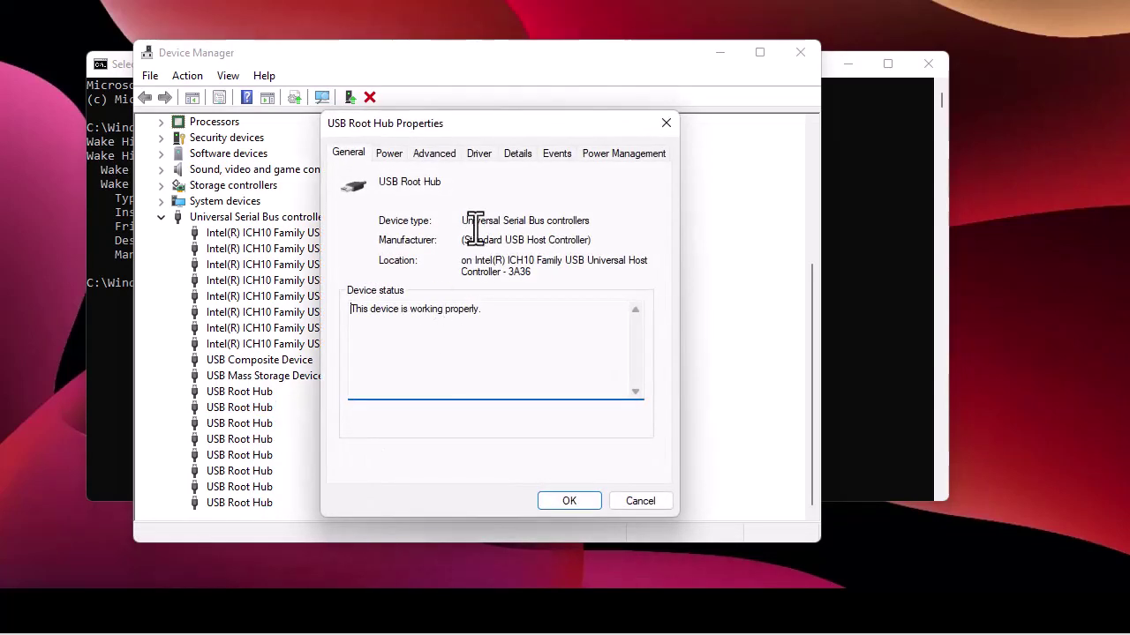
pyautogui.click(517, 153)
pyautogui.click(466, 240)
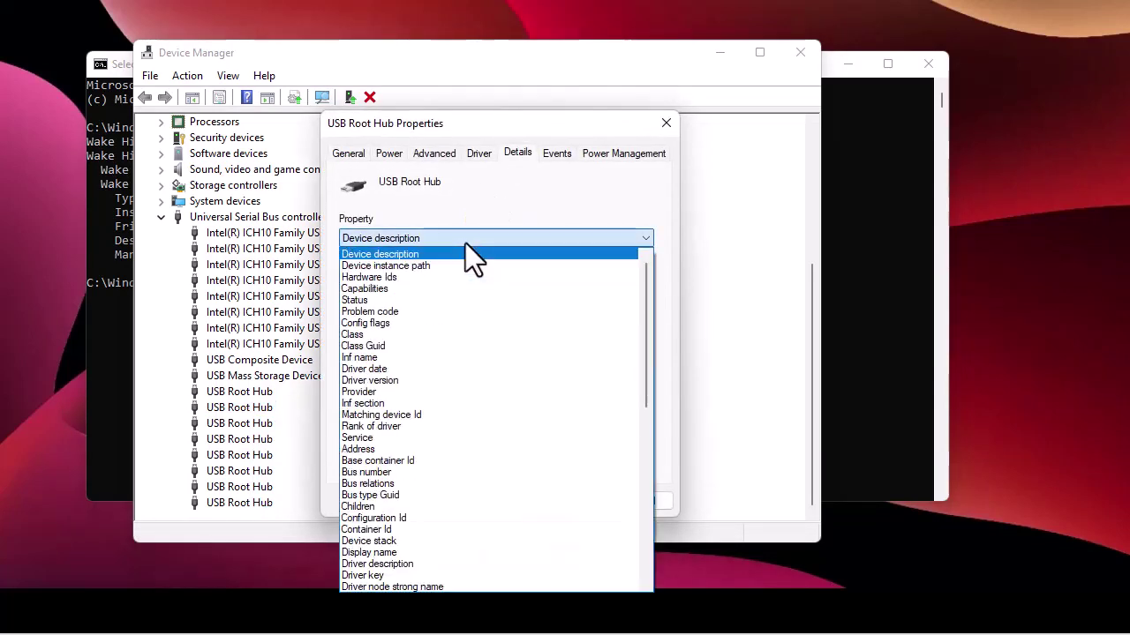
pyautogui.click(422, 266)
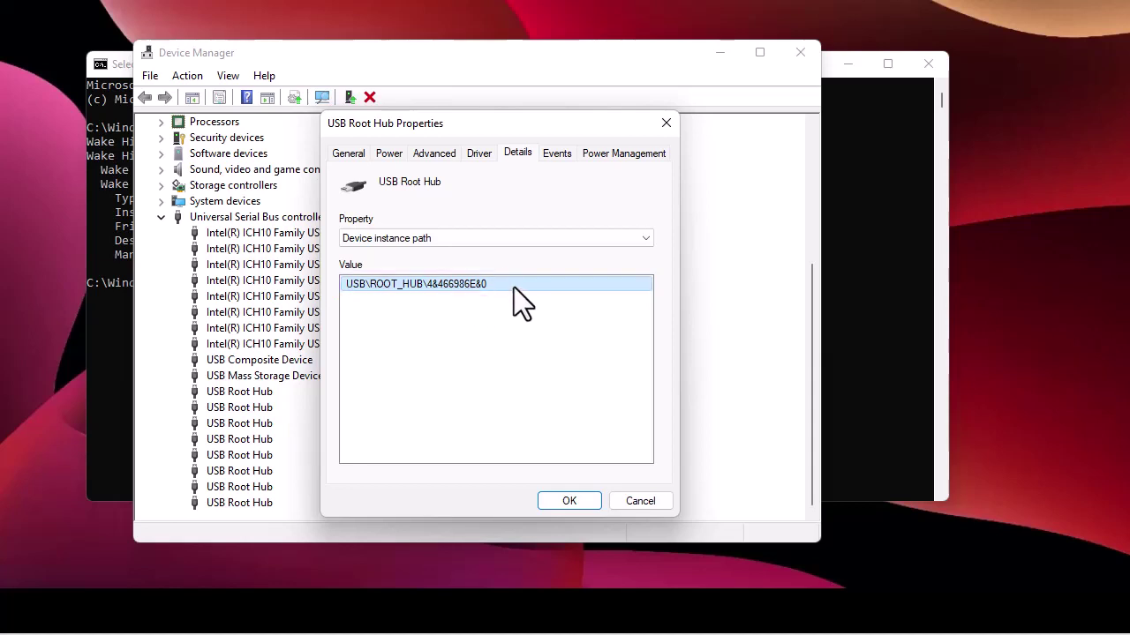
pyautogui.click(111, 310)
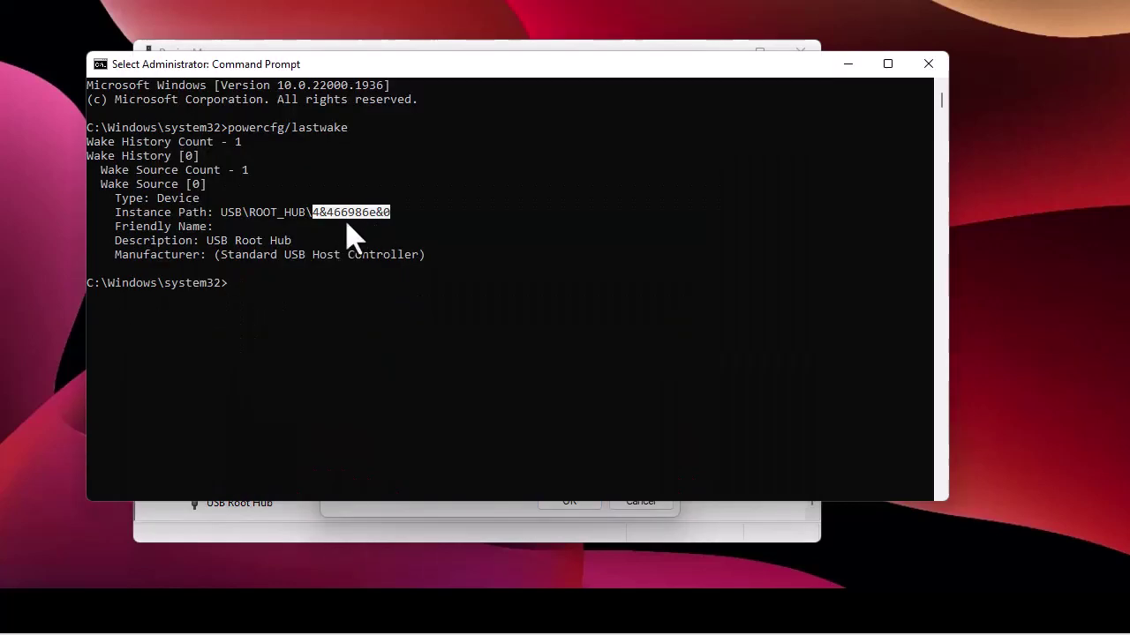
pyautogui.click(379, 512)
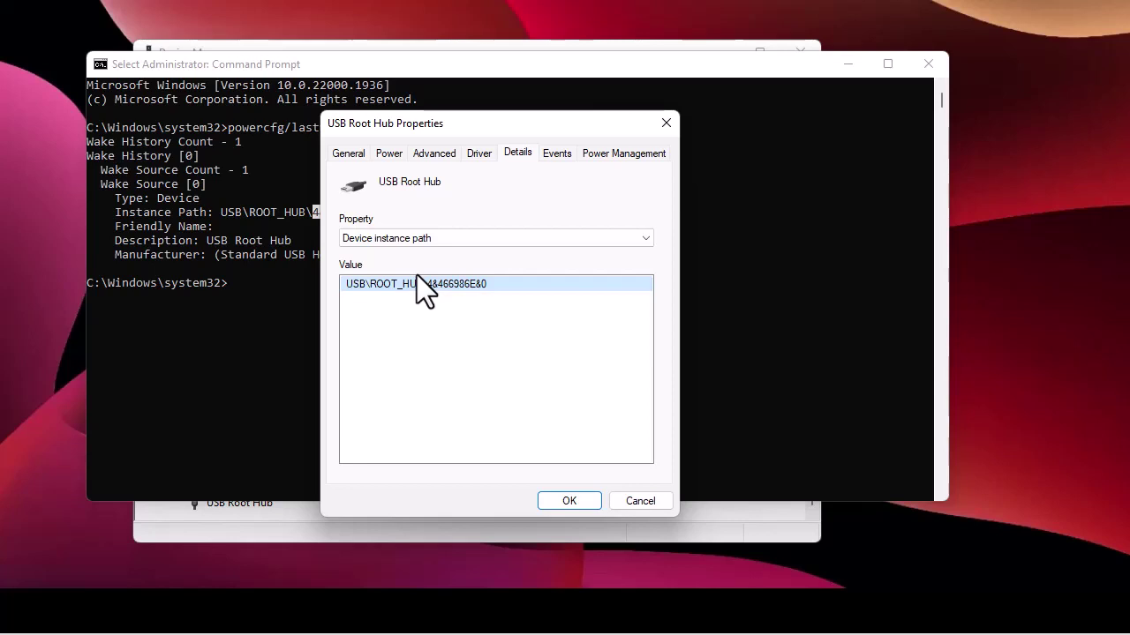
# Step: Check the Power tab's attached HID-compliant mouse (100 mA) and HID Keyboard Device (70 mA), then Cancel
pyautogui.click(386, 156)
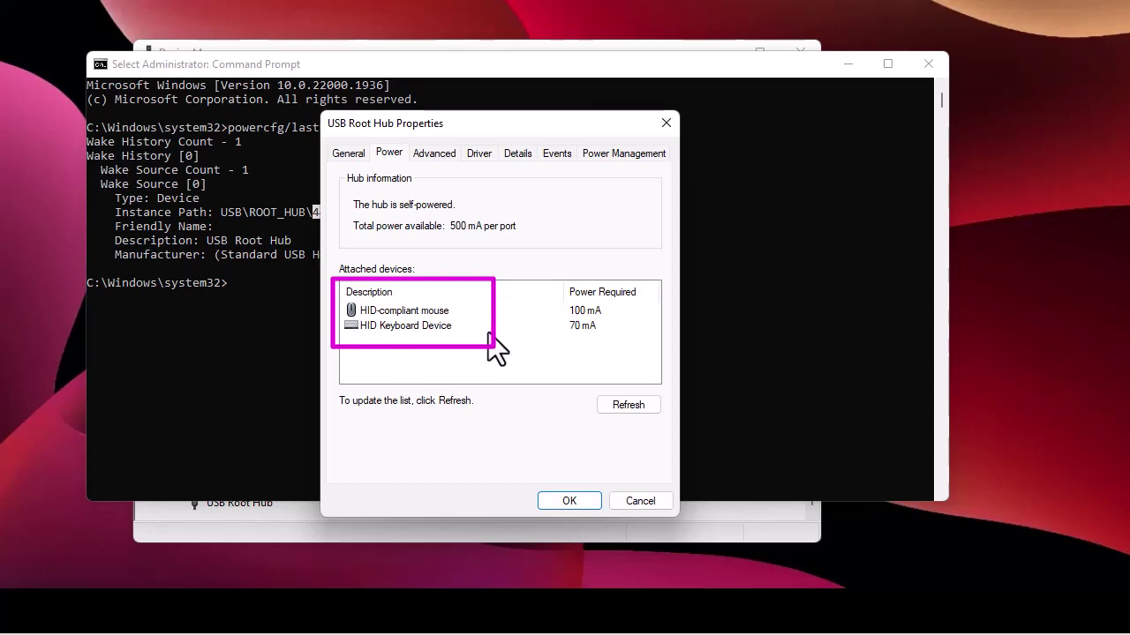
pyautogui.click(418, 314)
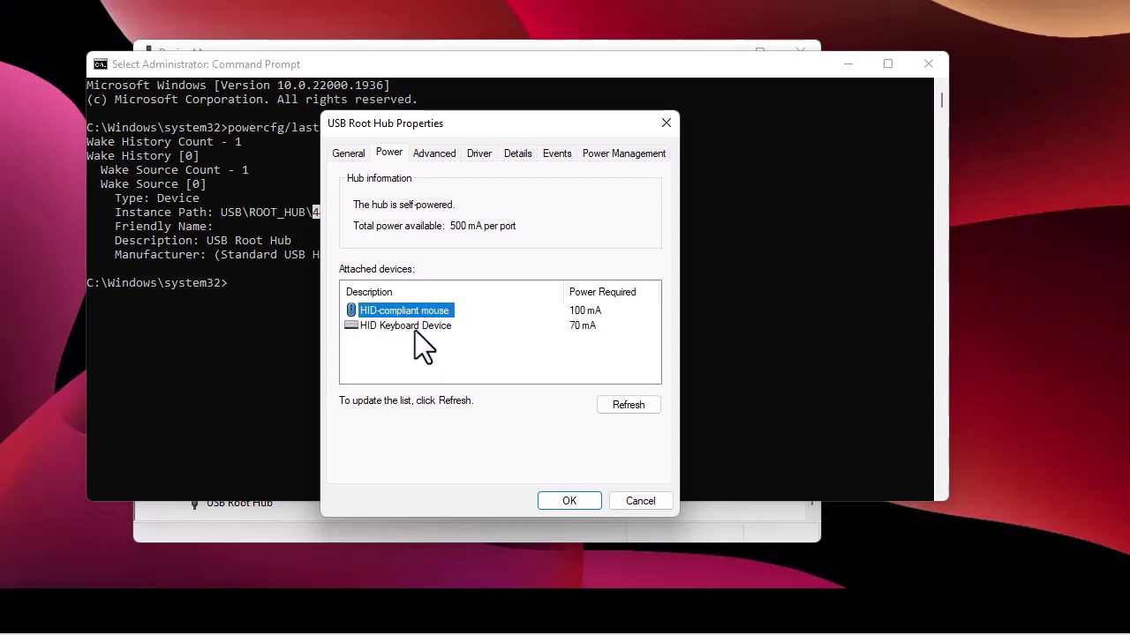
pyautogui.click(420, 342)
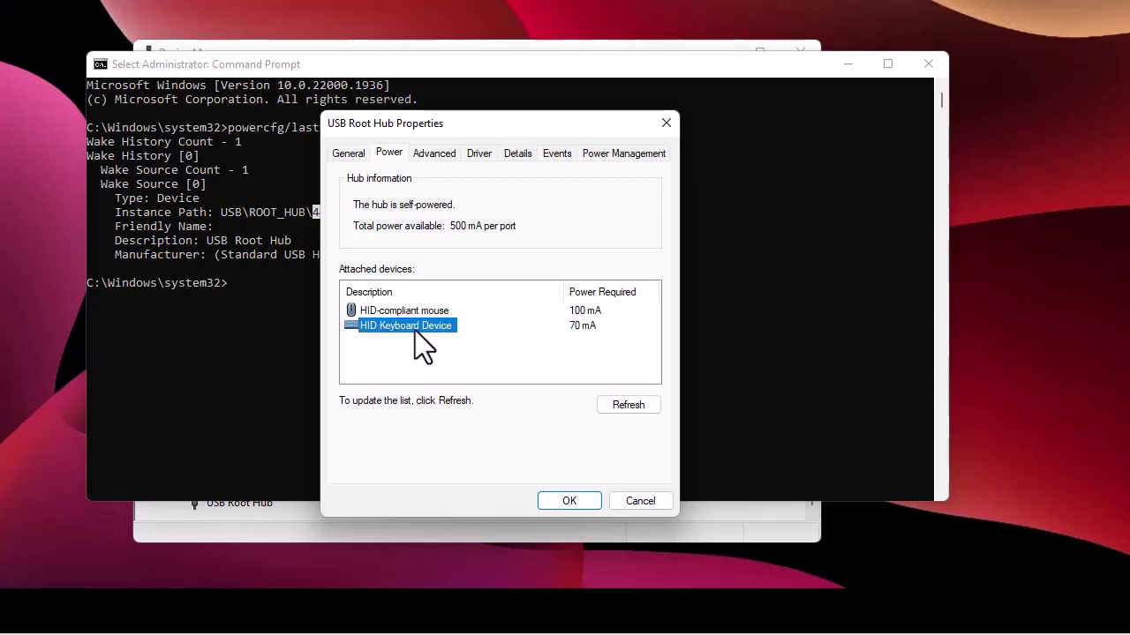
pyautogui.click(640, 501)
# Step: Minimize the command window, collapse USB controllers, and expand Keyboards and Mice to show the HID devices
pyautogui.click(849, 64)
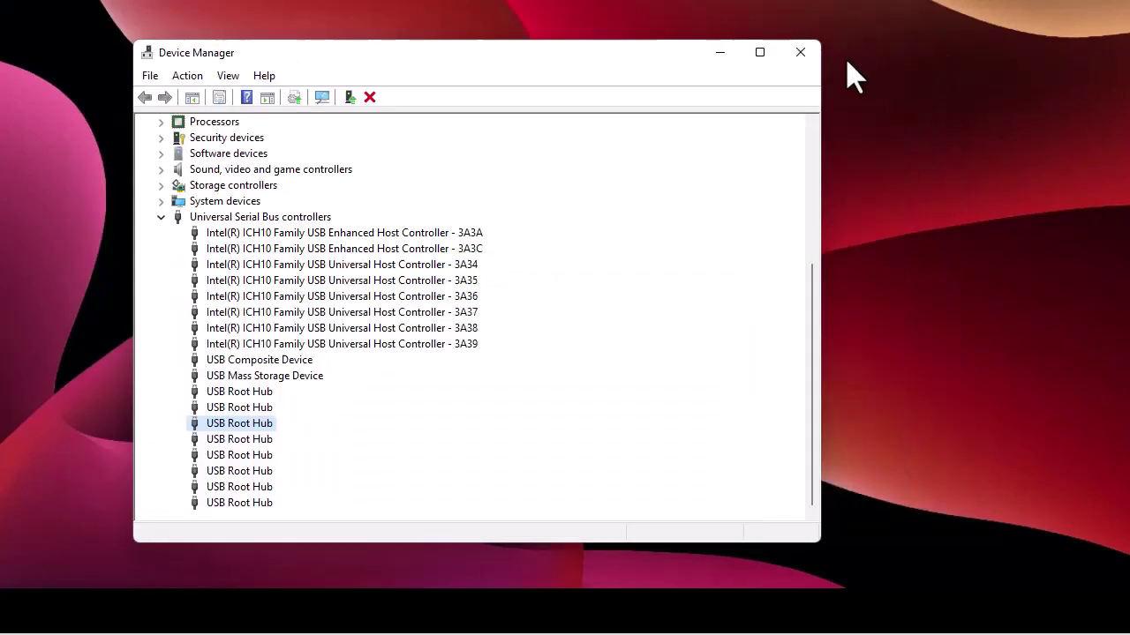
pyautogui.click(161, 217)
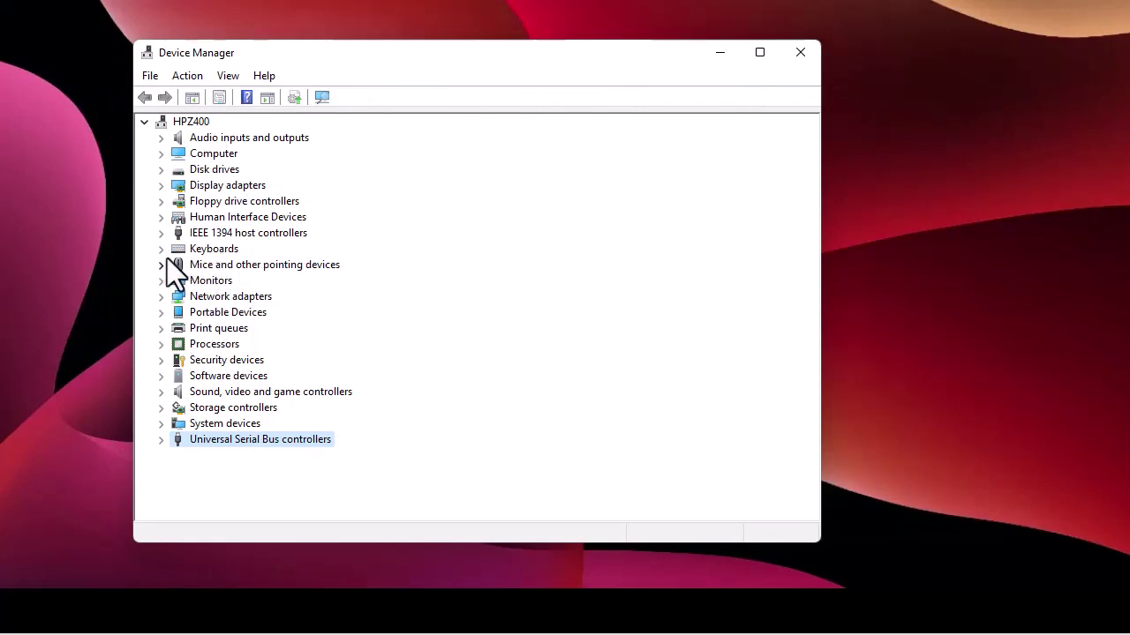
pyautogui.click(161, 250)
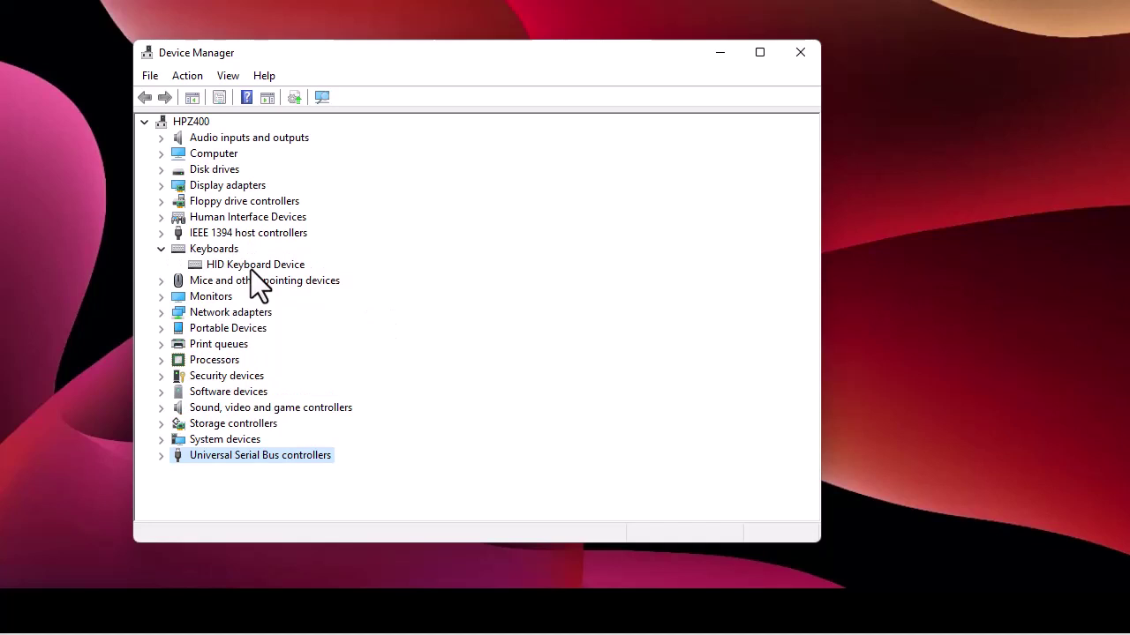
pyautogui.click(160, 281)
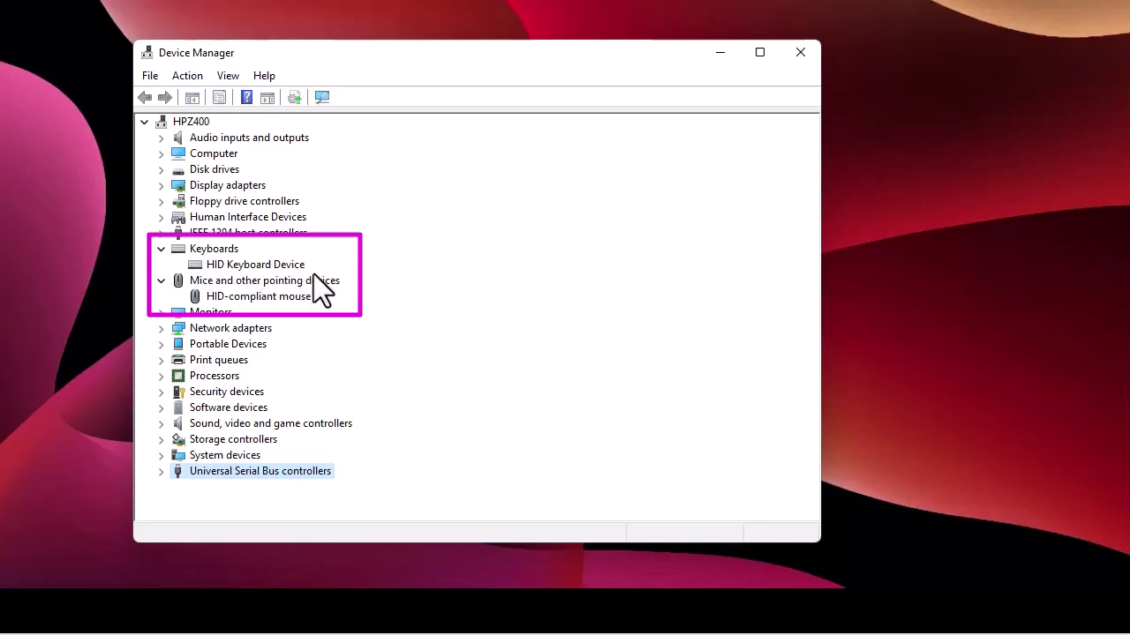
# Step: Turn off 'Allow this device to wake the computer' in HID Keyboard Device's Power Management properties
pyautogui.rightClick(280, 266)
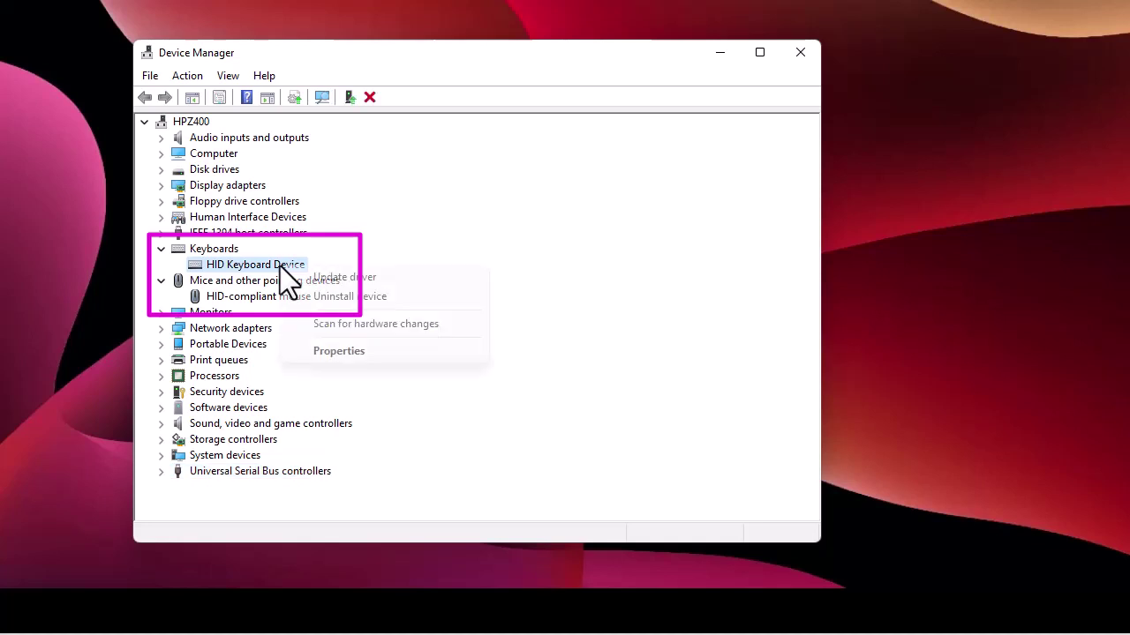
pyautogui.click(357, 348)
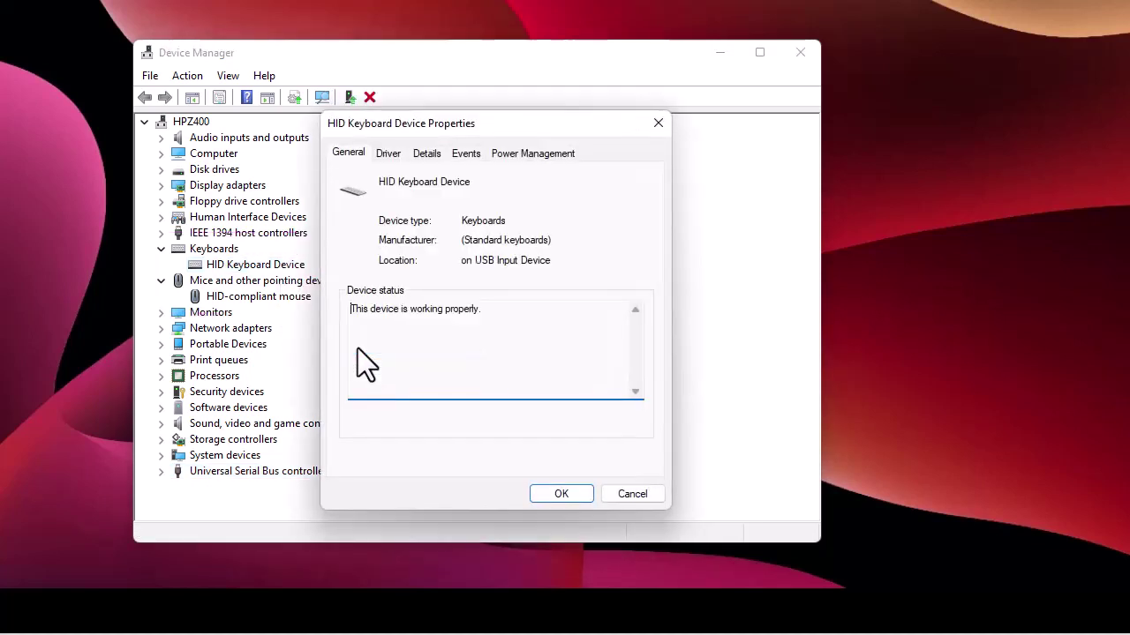
pyautogui.click(539, 153)
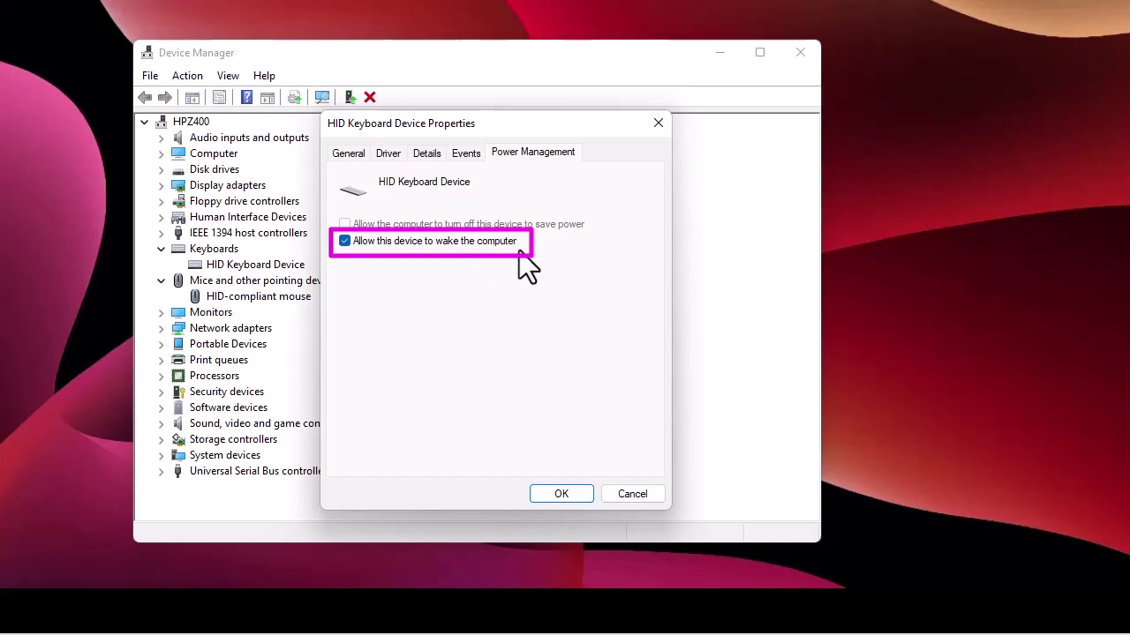
pyautogui.click(345, 243)
pyautogui.click(562, 492)
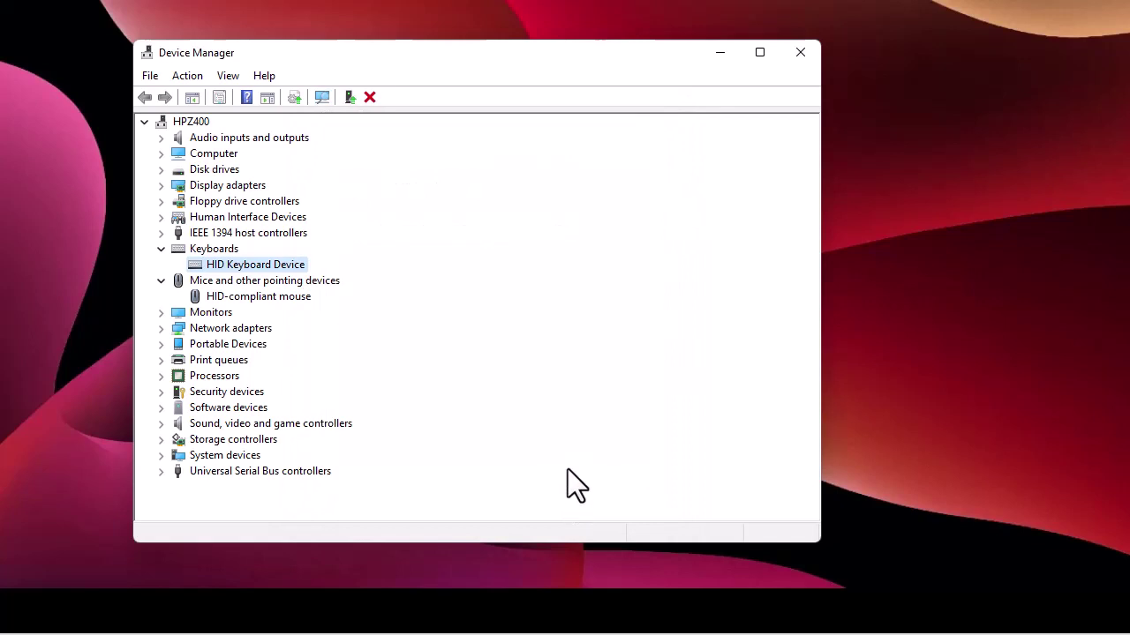
# Step: Turn off 'Allow this device to wake the computer' in HID-compliant mouse's Power Management properties
pyautogui.rightClick(285, 297)
pyautogui.click(343, 399)
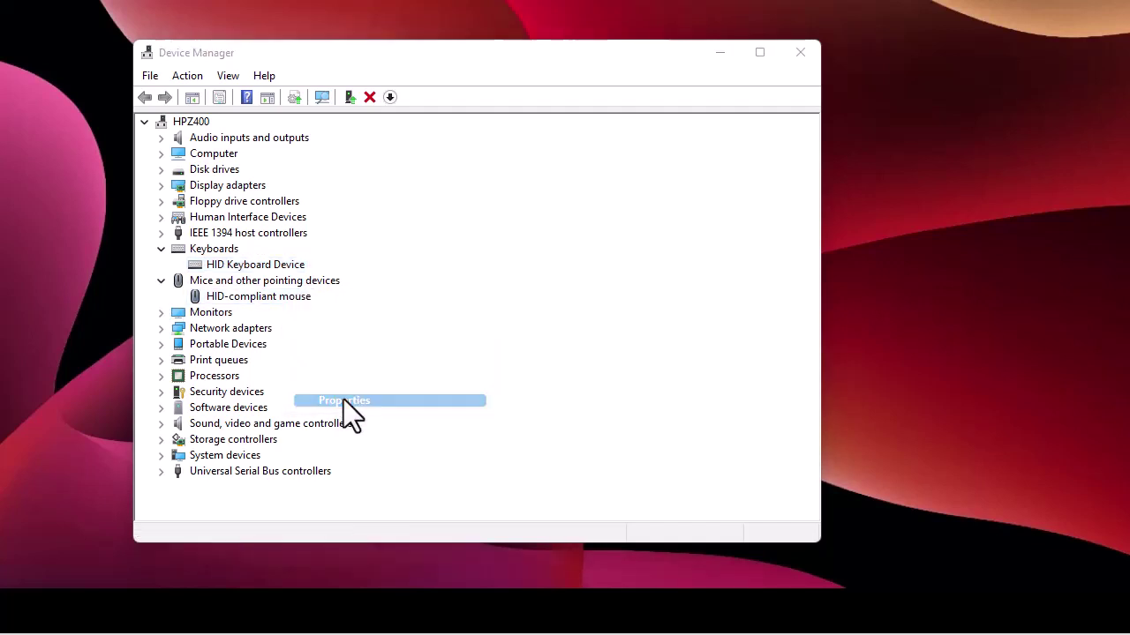
pyautogui.click(532, 154)
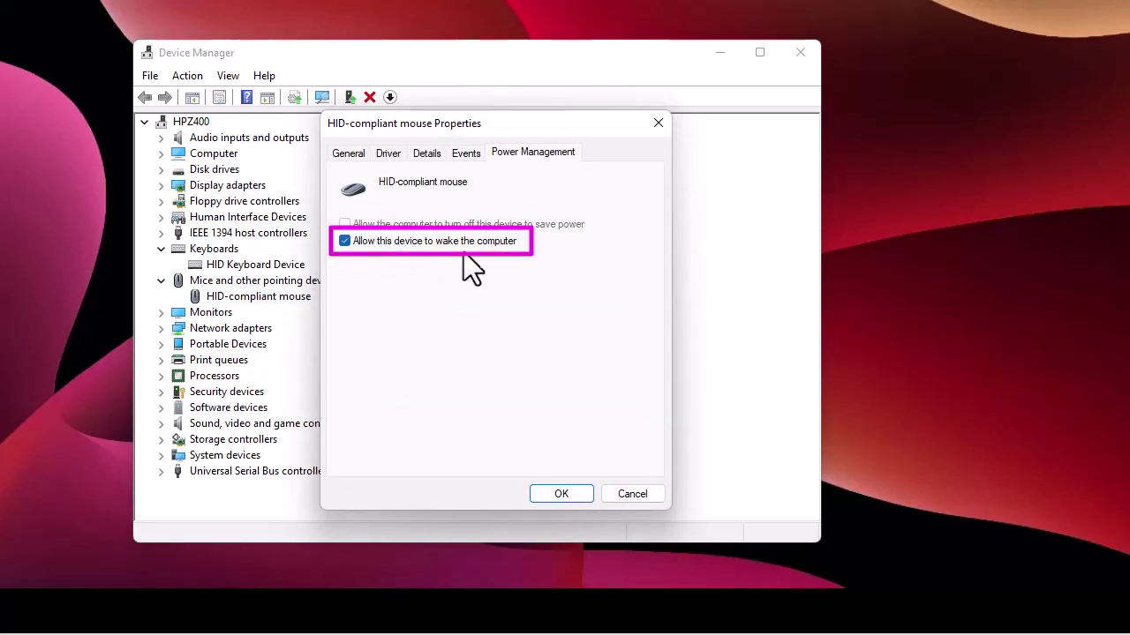
pyautogui.click(344, 242)
pyautogui.click(560, 494)
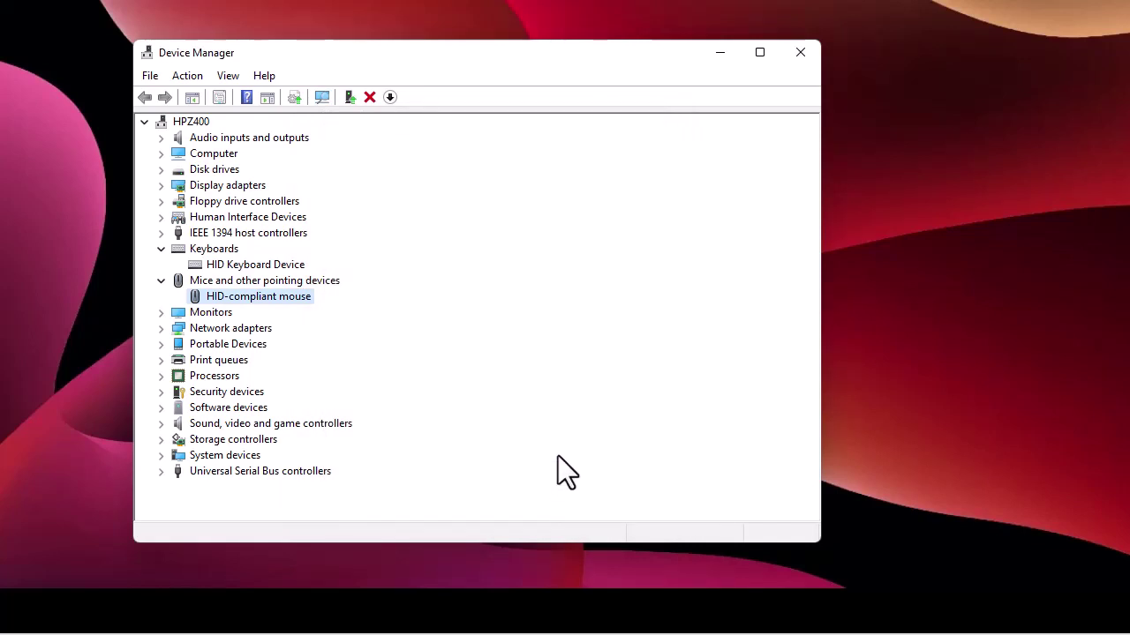